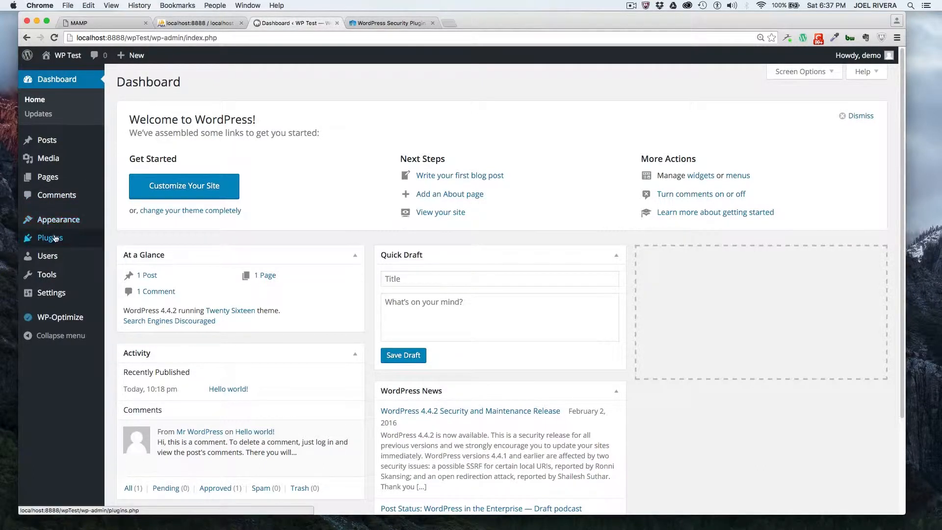
- Open the page for adding new plugins and search the plugin directory for "wordfence"
mouse_move(51, 238)
click(131, 254)
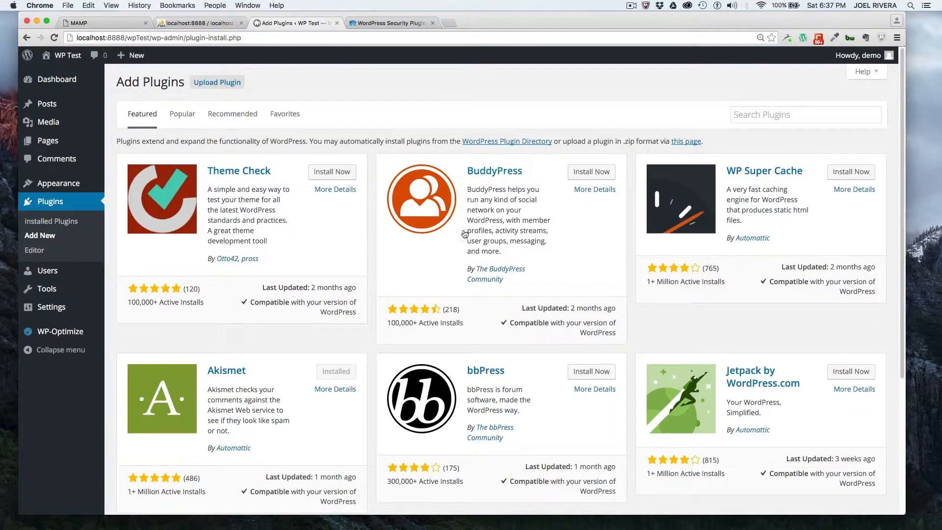
click(768, 119)
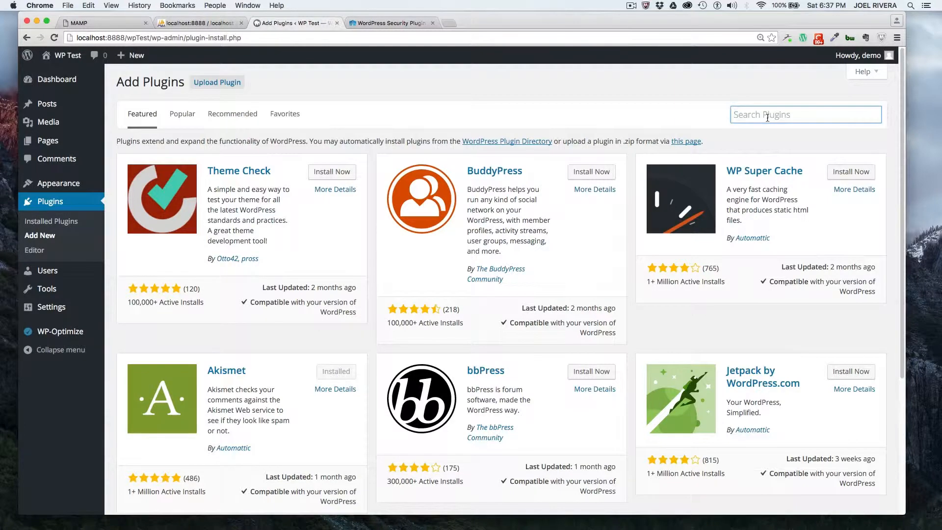
text(wordfence)
key(Return)
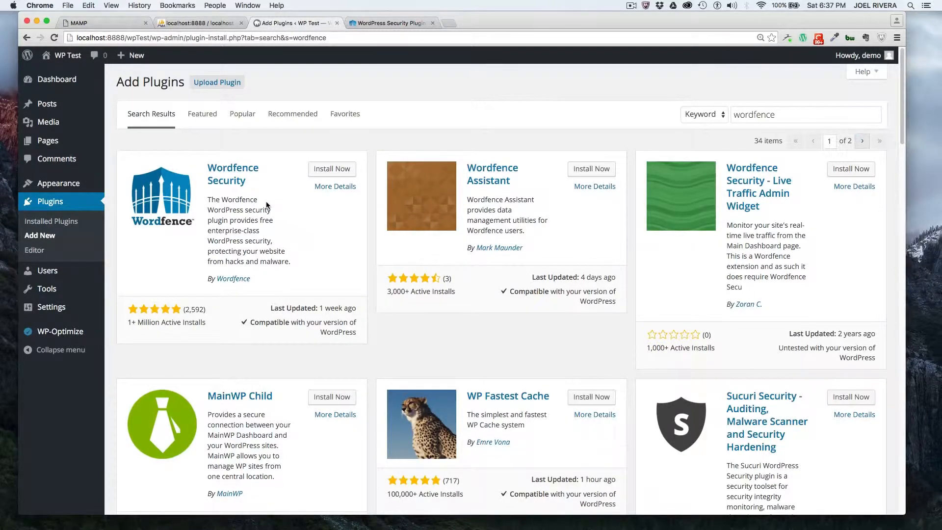
- Open the details of the Wordfence Security plugin and read its description from the introduction through the blocking features
click(336, 187)
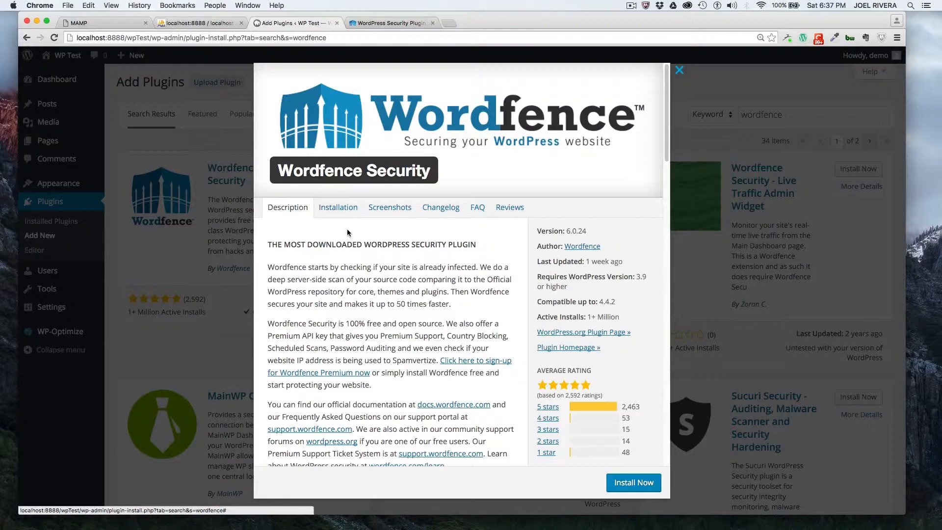
scroll(347, 229, down, 3)
scroll(346, 232, down, 3)
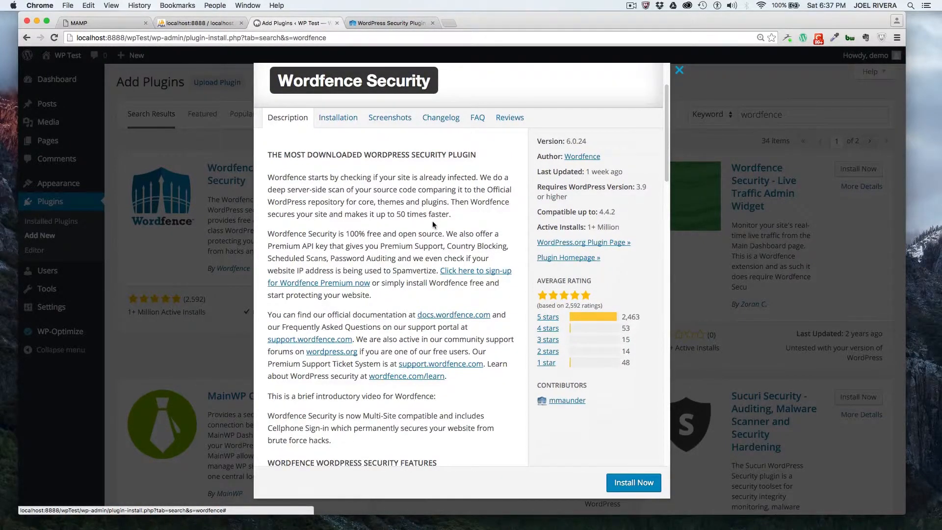
scroll(416, 263, down, 9)
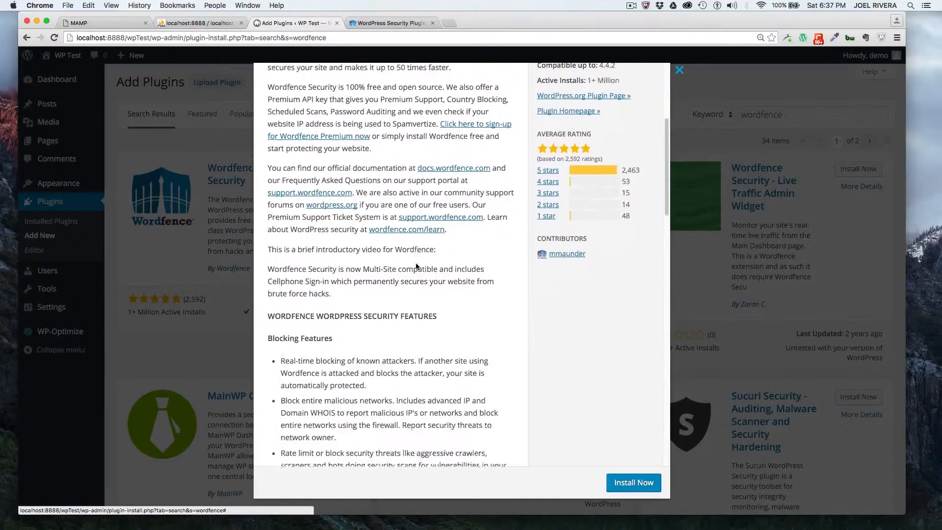
scroll(416, 266, down, 2)
scroll(416, 266, up, 1)
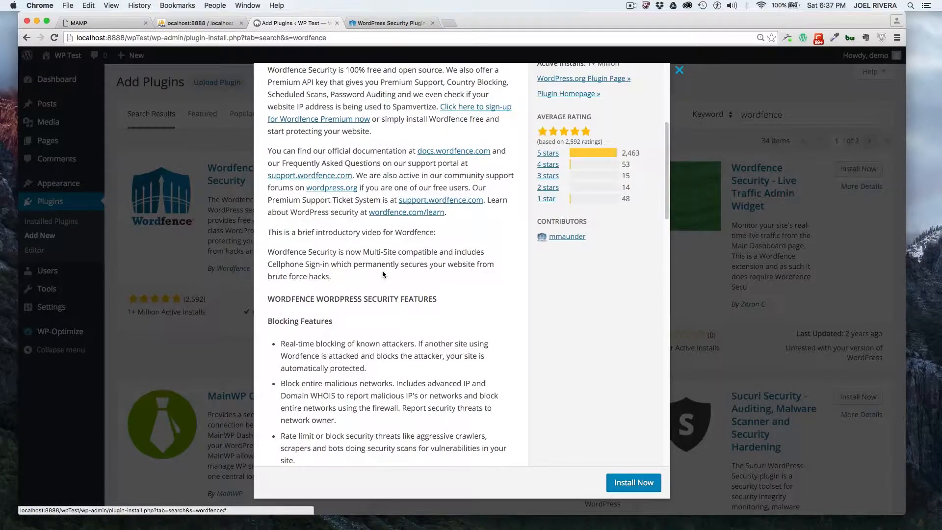
scroll(381, 270, down, 4)
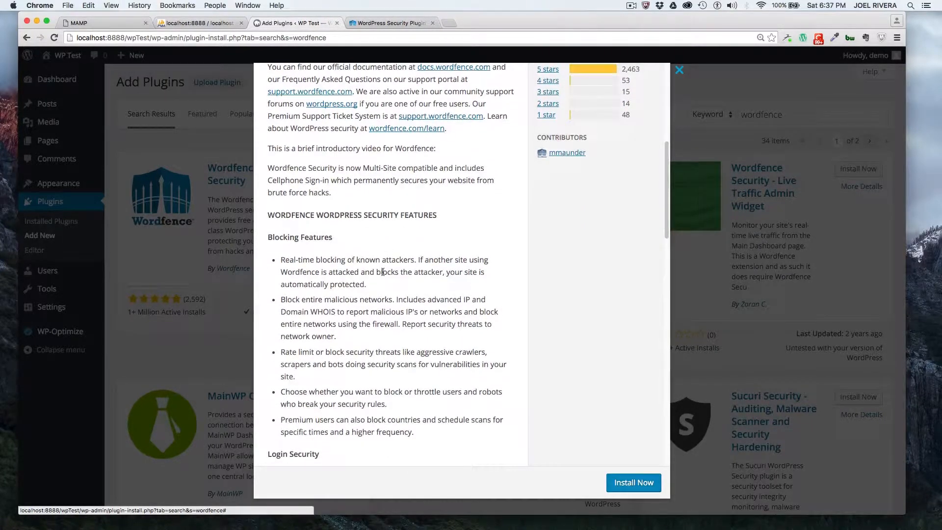
scroll(383, 273, down, 3)
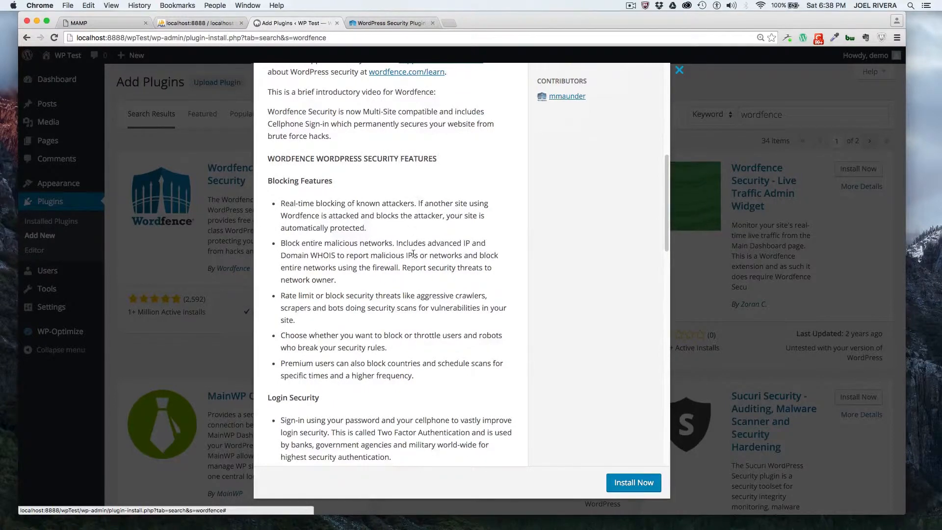
scroll(414, 246, down, 1)
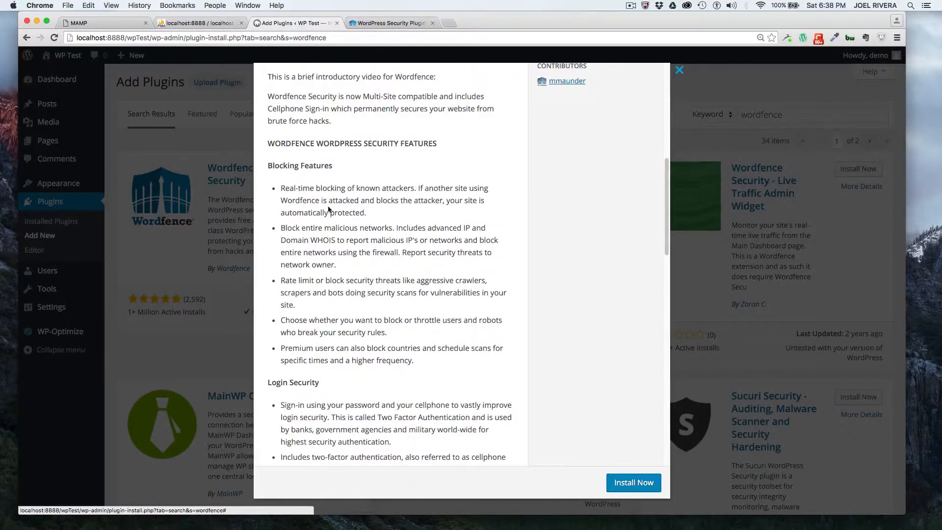
scroll(324, 248, down, 1)
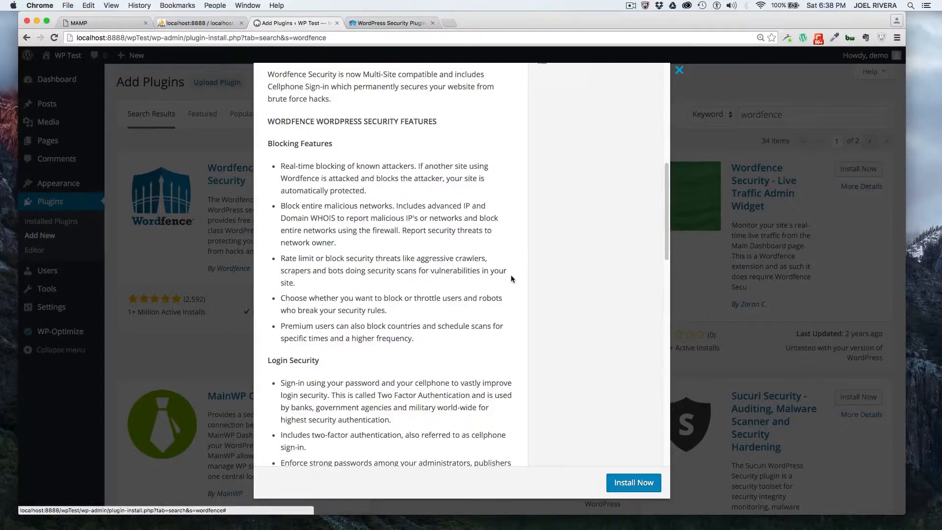
scroll(511, 279, down, 2)
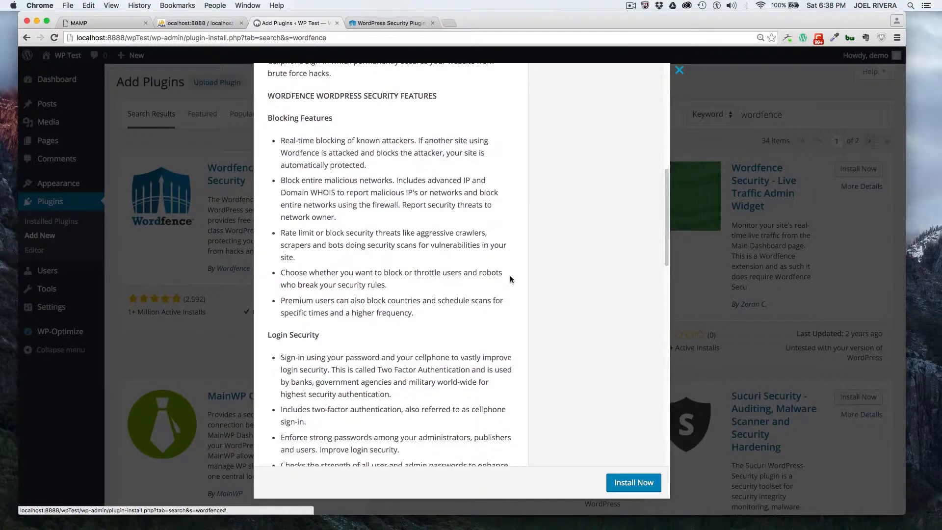
scroll(509, 280, down, 2)
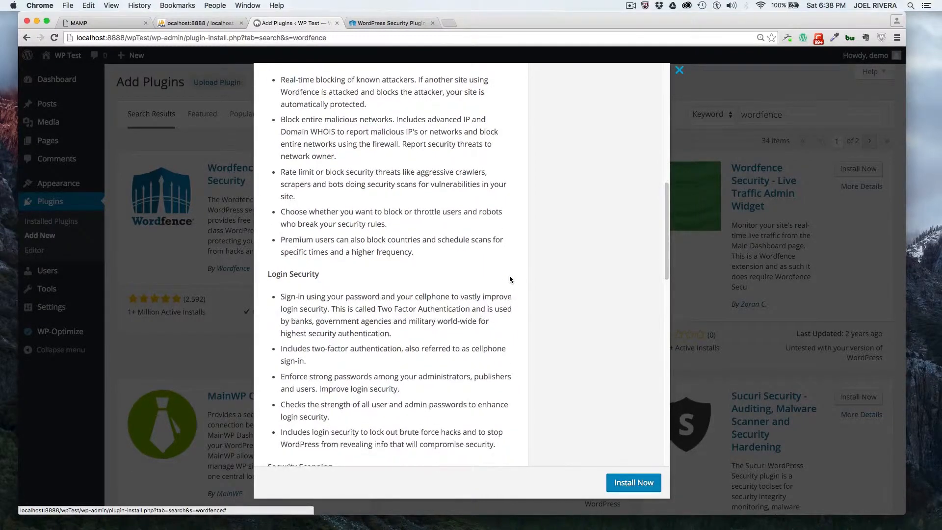
- Read the rest of the Wordfence Security description, from login security and security scanning through to the free learning center
scroll(508, 279, down, 6)
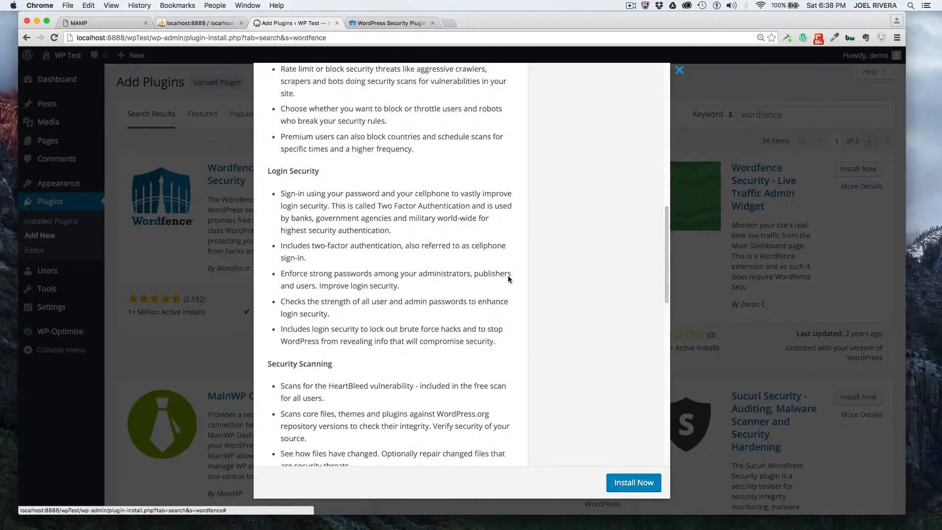
scroll(508, 275, down, 4)
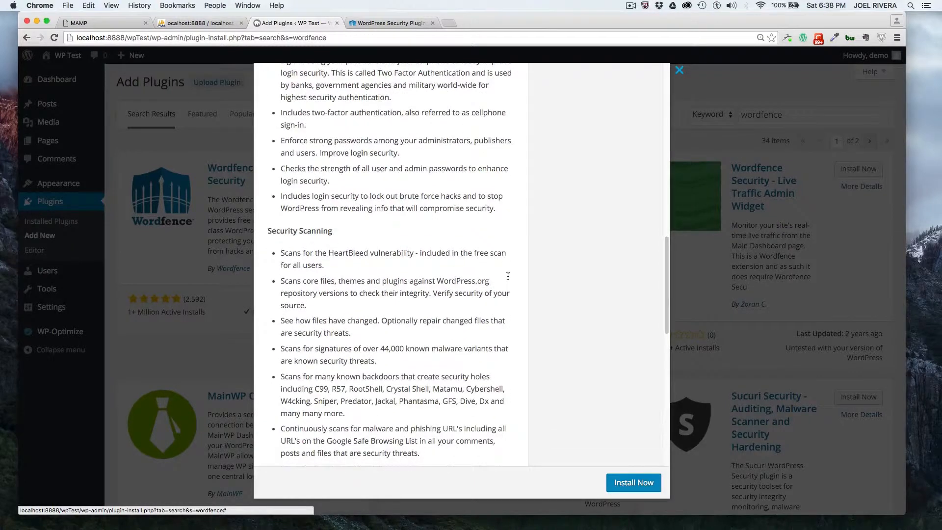
scroll(508, 276, down, 4)
scroll(508, 278, down, 4)
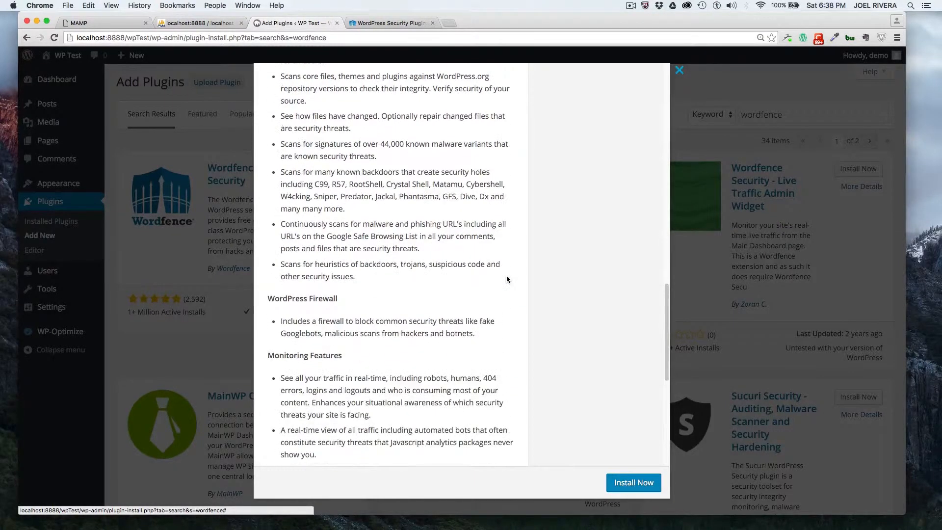
scroll(419, 340, down, 2)
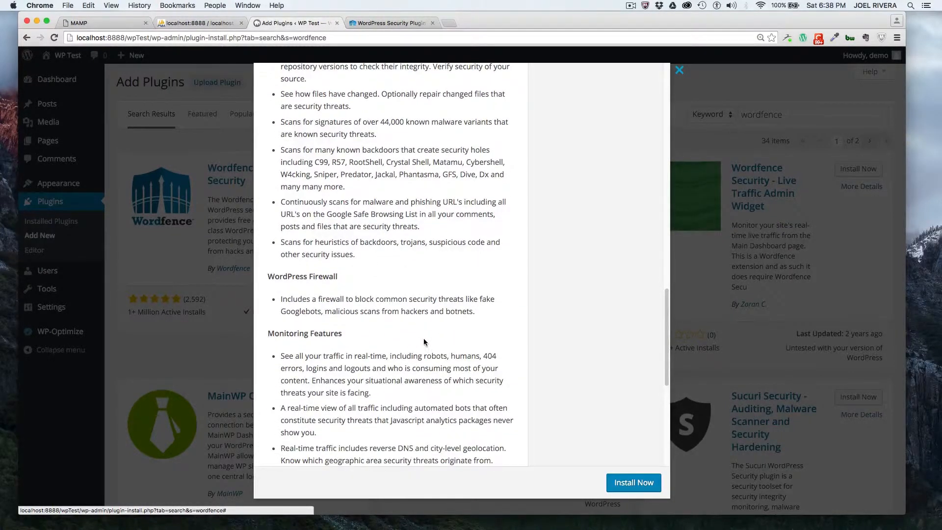
scroll(447, 337, down, 5)
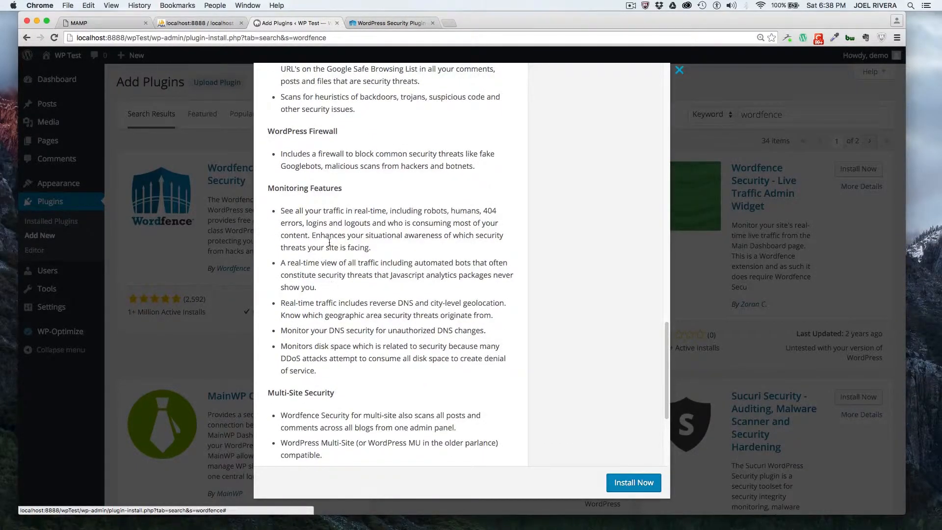
scroll(369, 258, down, 1)
scroll(373, 265, down, 3)
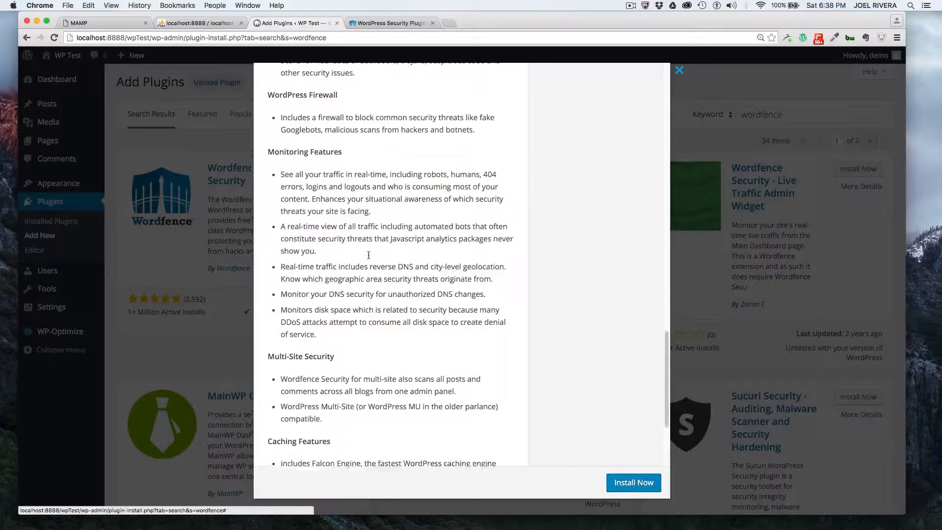
scroll(381, 279, down, 2)
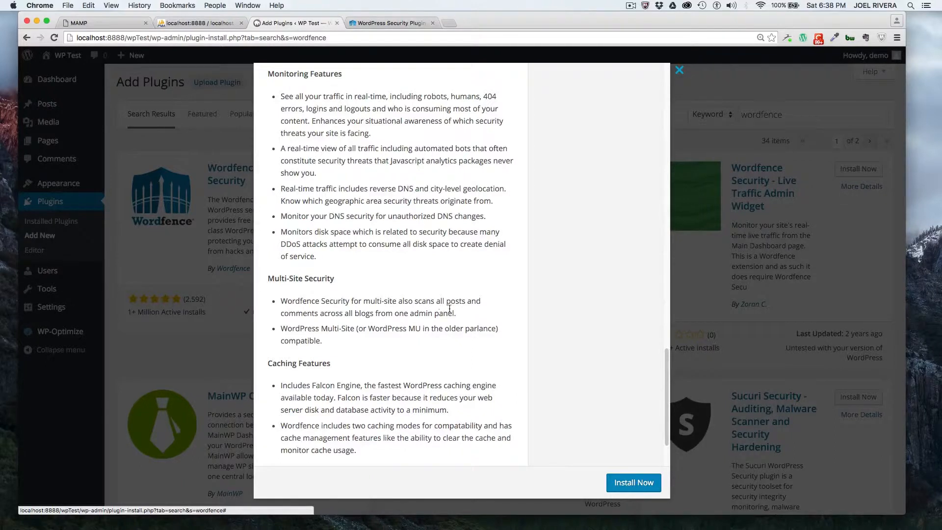
scroll(449, 309, down, 2)
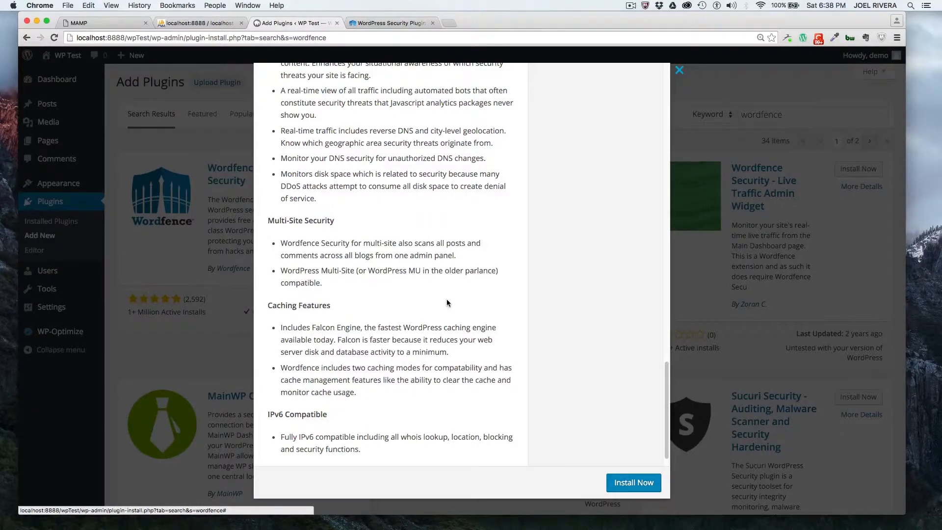
scroll(447, 301, down, 3)
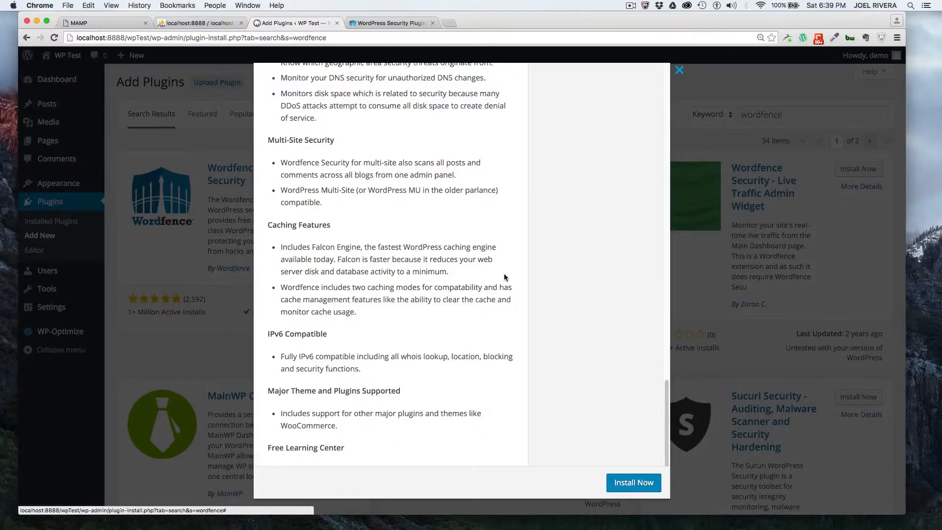
scroll(503, 275, down, 3)
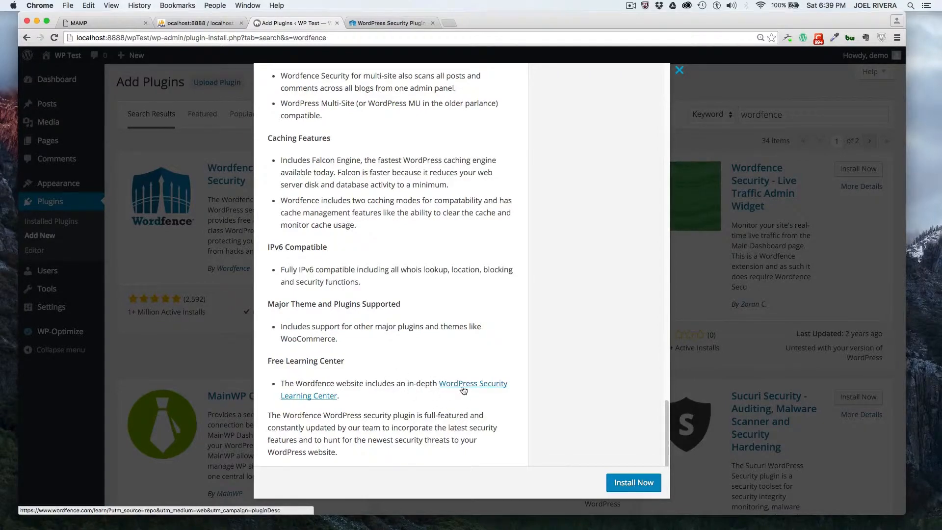
- Review the Wordfence Security installation instructions, including those for Multi-Site installations
scroll(422, 407, up, 10)
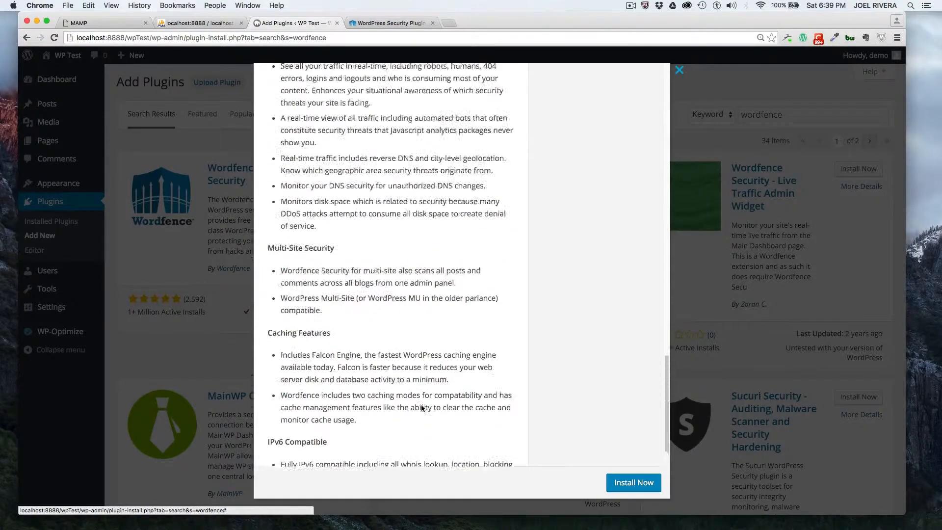
scroll(422, 405, up, 10)
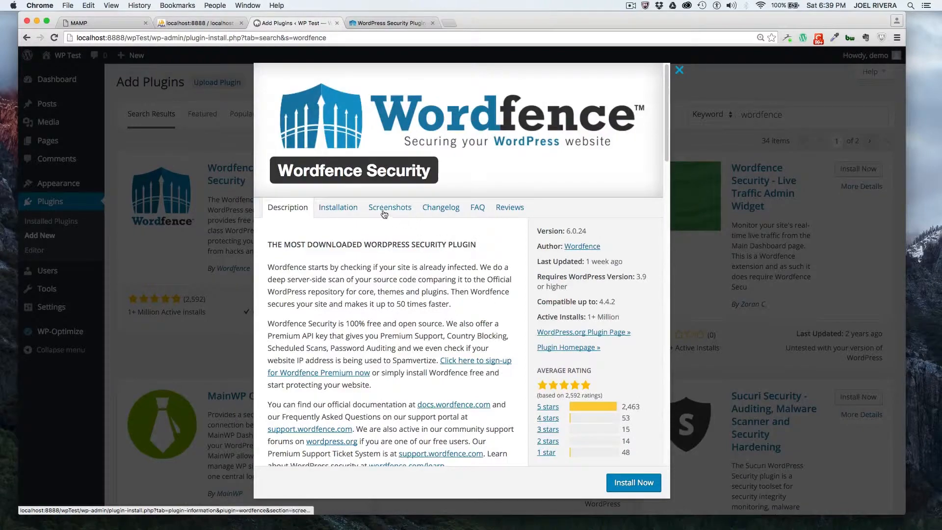
click(352, 212)
scroll(419, 288, down, 10)
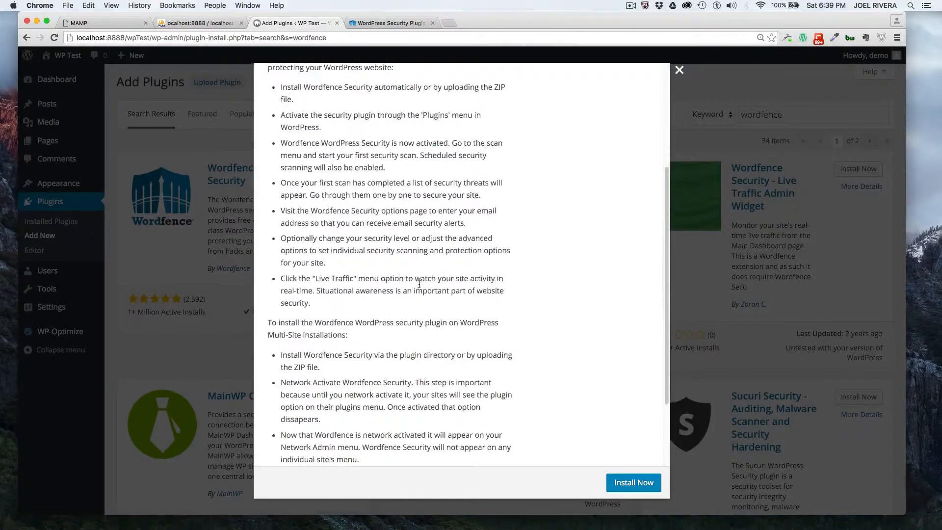
scroll(420, 288, down, 2)
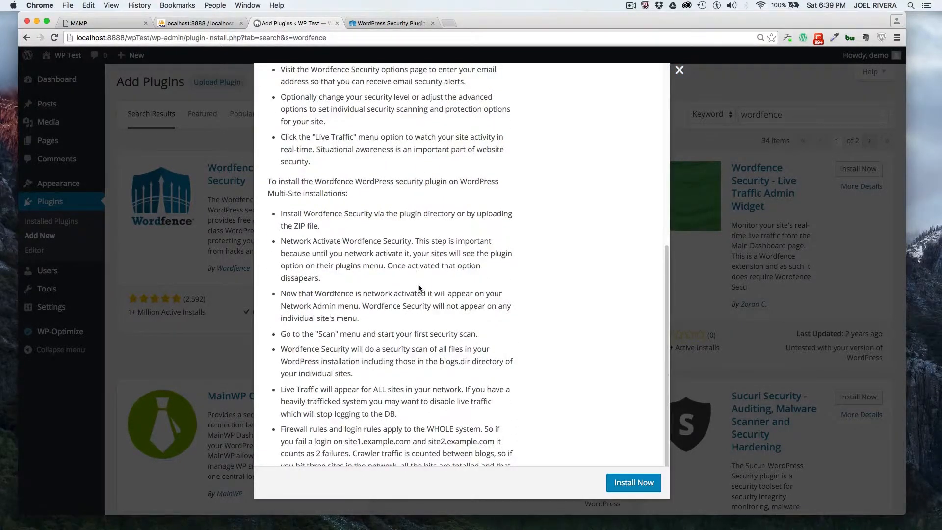
- View the Wordfence Security screenshots and look through the changelog of its recent versions
scroll(419, 288, up, 10)
click(395, 207)
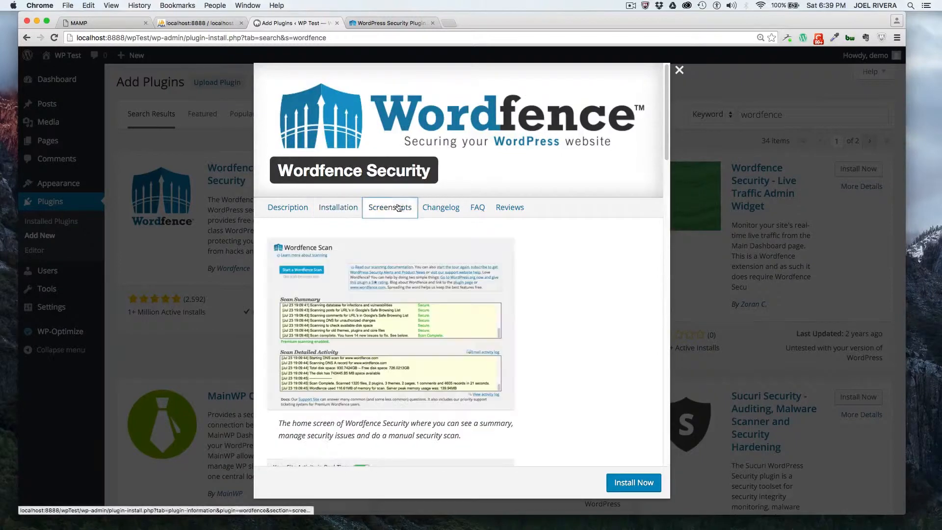
click(439, 210)
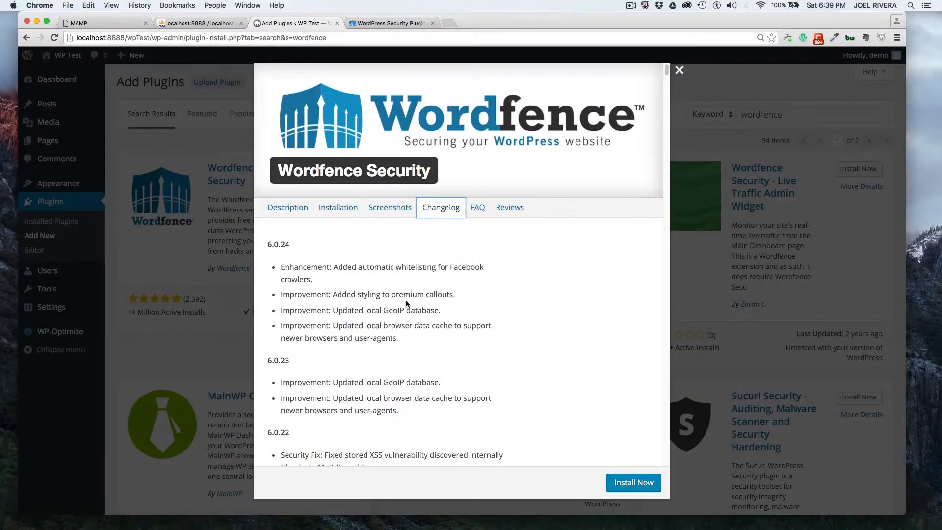
scroll(406, 301, down, 2)
scroll(406, 302, down, 7)
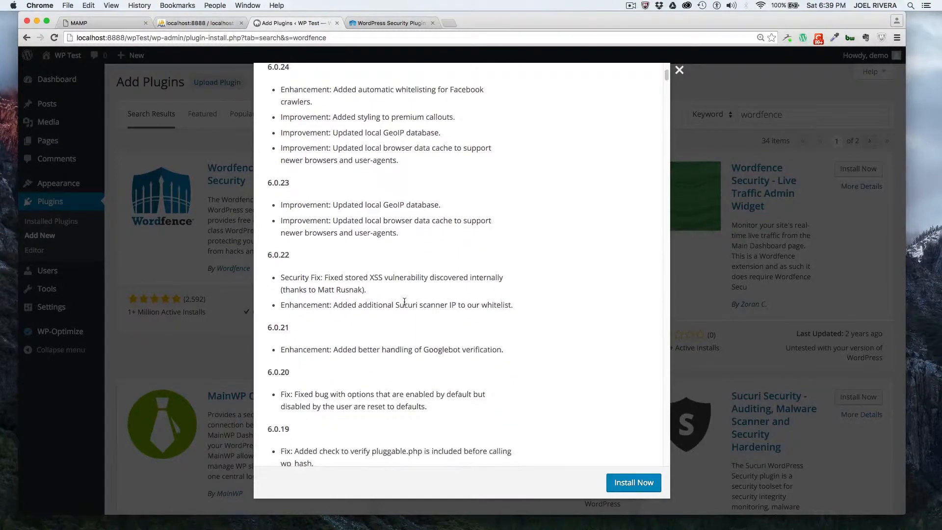
scroll(404, 301, down, 7)
scroll(404, 302, down, 3)
scroll(404, 301, up, 8)
scroll(404, 301, up, 10)
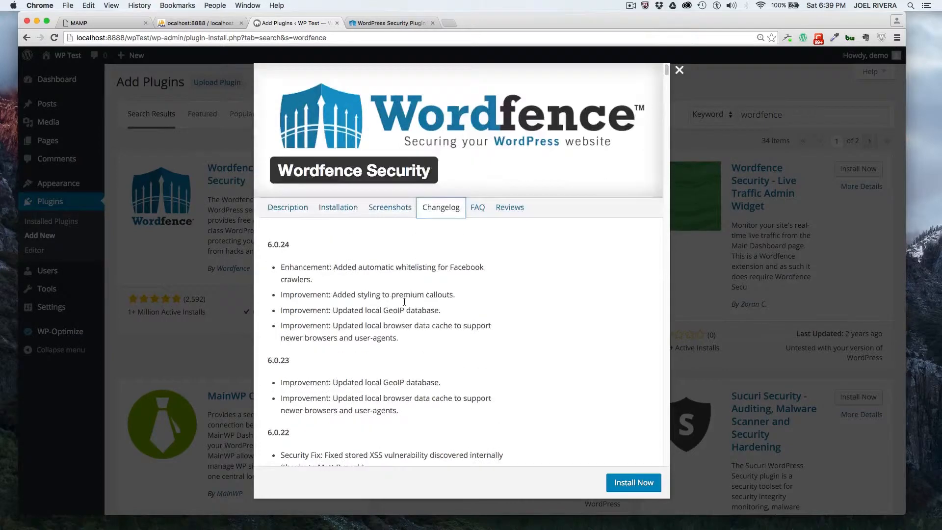
- Look through the FAQ and the user reviews of the Wordfence Security plugin
click(474, 208)
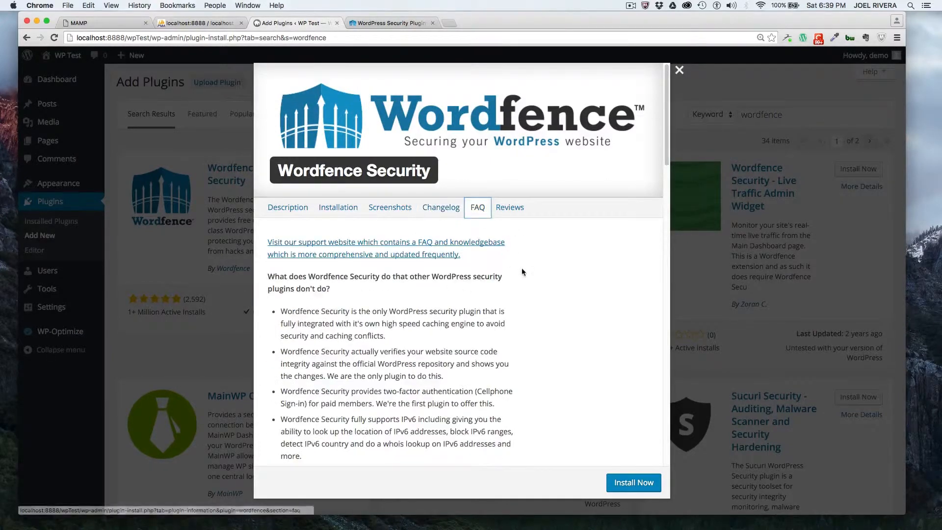
scroll(511, 293, down, 8)
scroll(512, 296, up, 8)
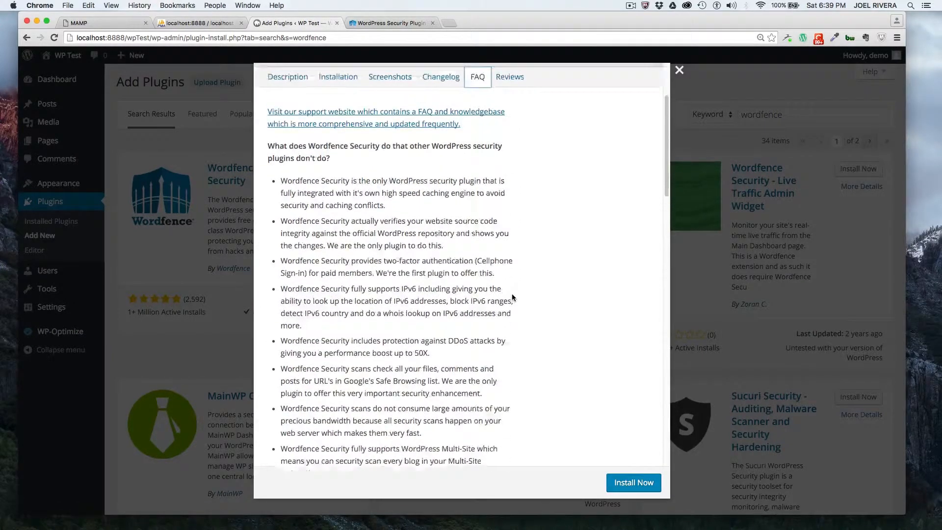
click(524, 208)
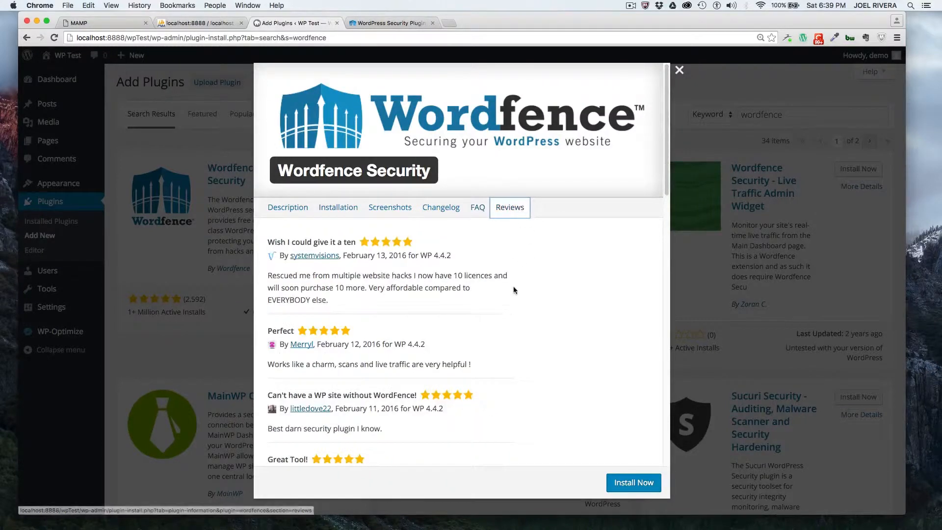
scroll(516, 296, down, 3)
scroll(517, 296, down, 5)
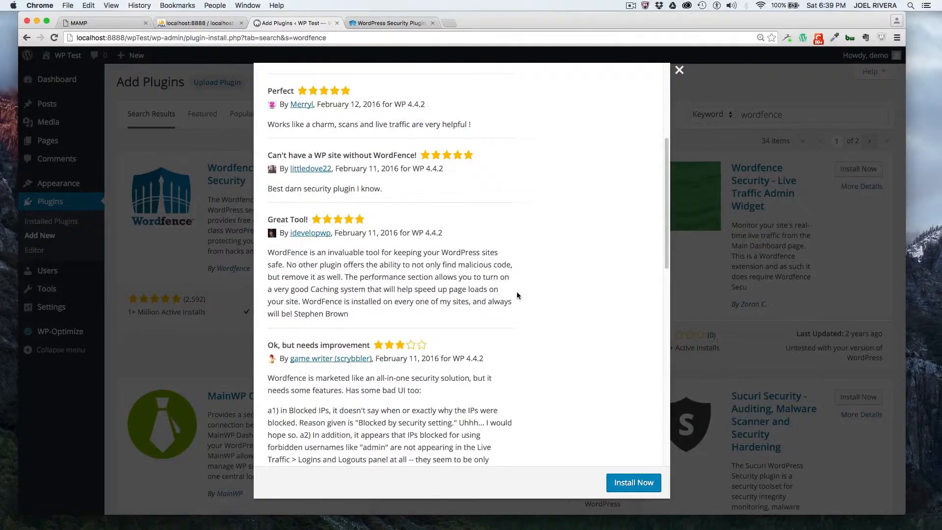
- Read further user reviews of Wordfence Security, including the critical "Ok, but needs improvement" review and the "Great plugin" review
scroll(517, 294, down, 3)
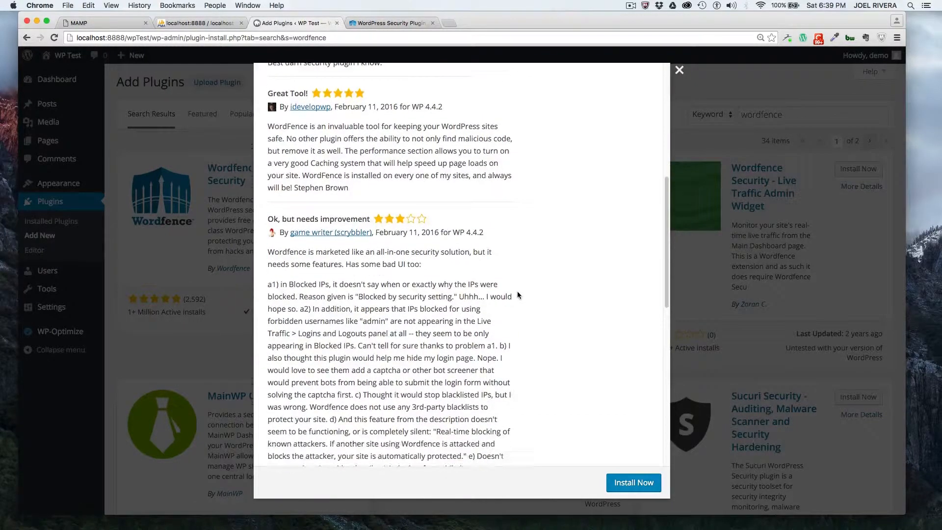
scroll(540, 287, down, 1)
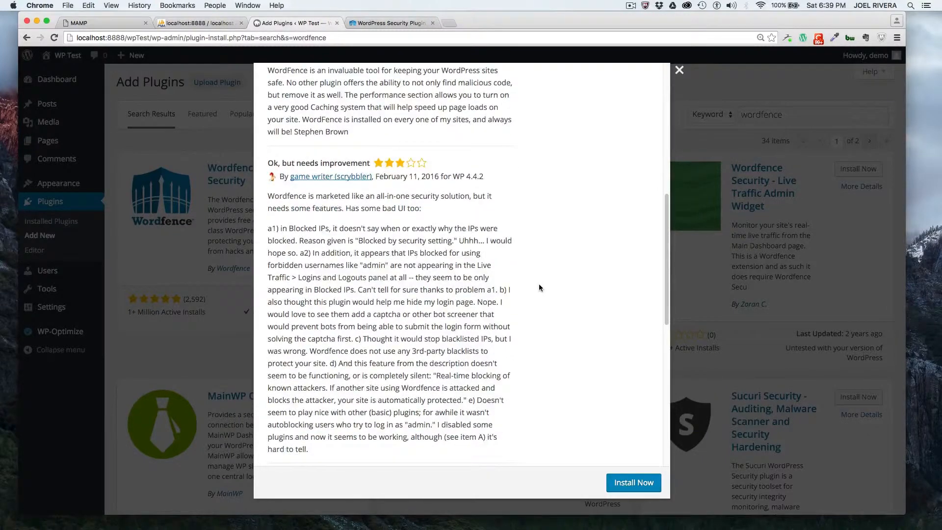
scroll(531, 288, down, 4)
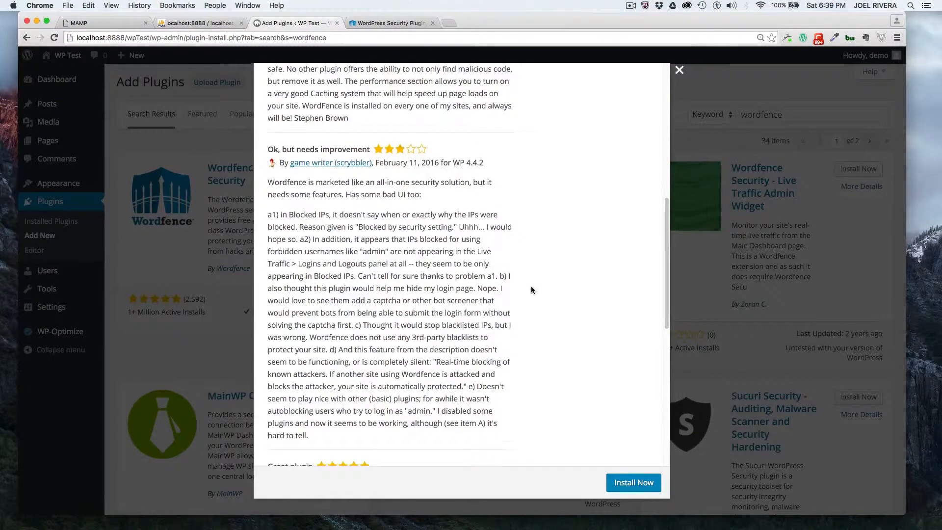
scroll(530, 290, down, 3)
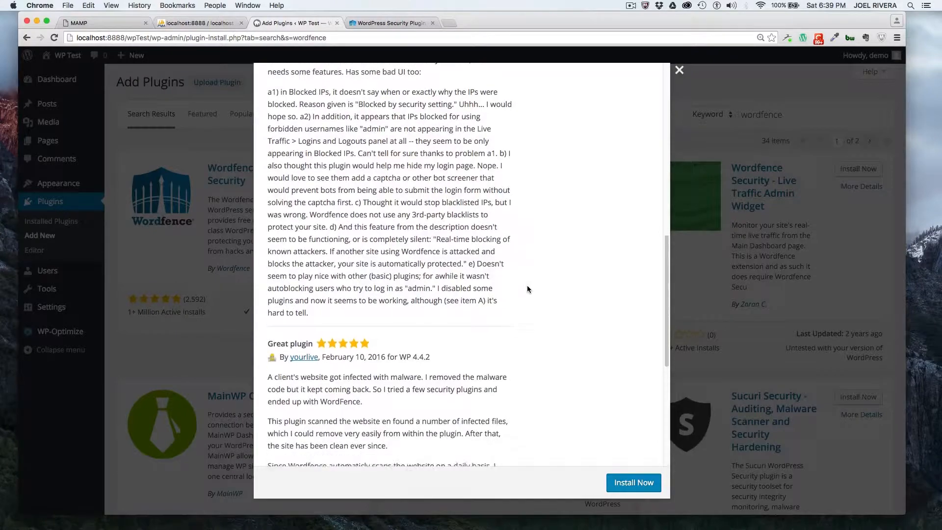
scroll(525, 287, down, 1)
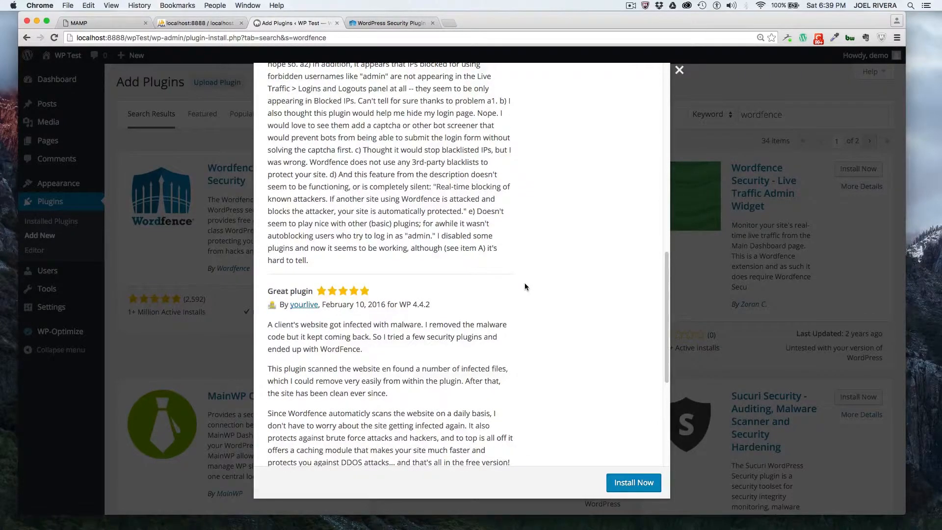
scroll(525, 287, up, 15)
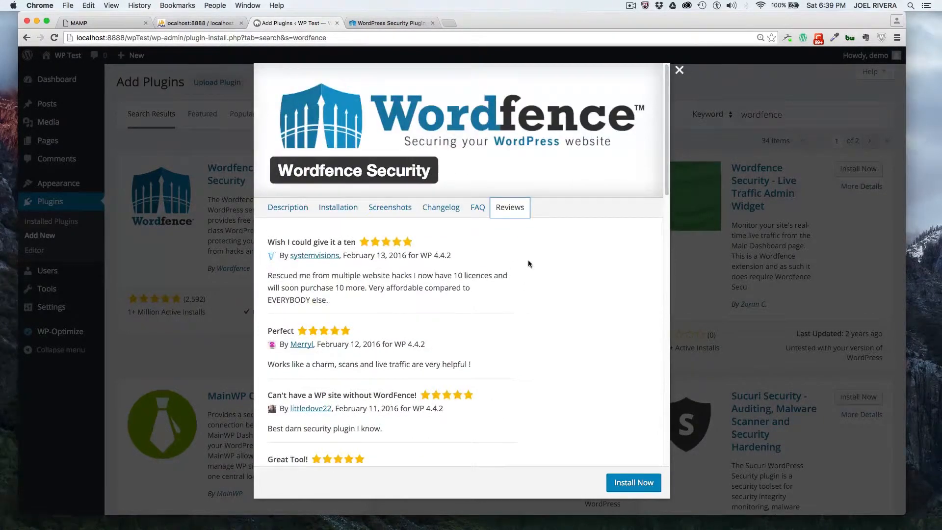
- Revisit the Wordfence Security description, then install the plugin and activate it on the site
click(289, 208)
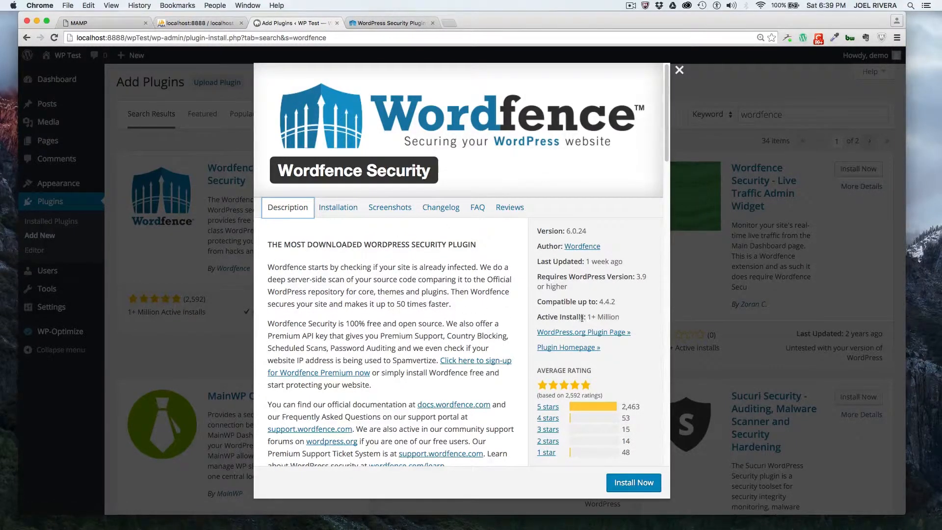
scroll(584, 402, down, 2)
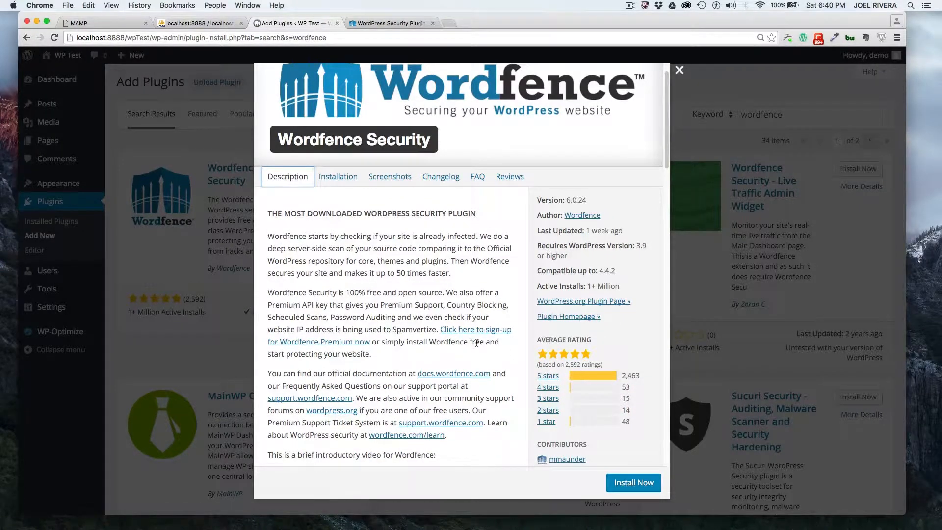
scroll(477, 342, up, 2)
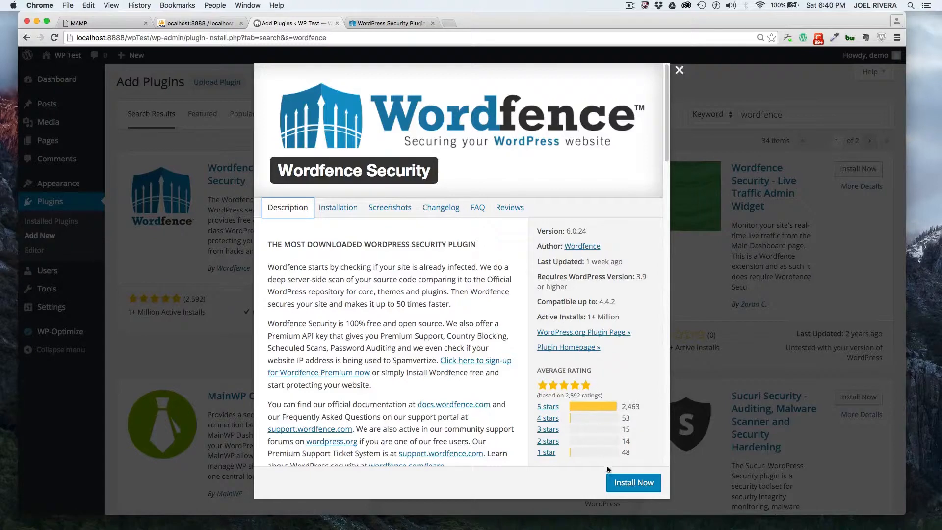
click(621, 482)
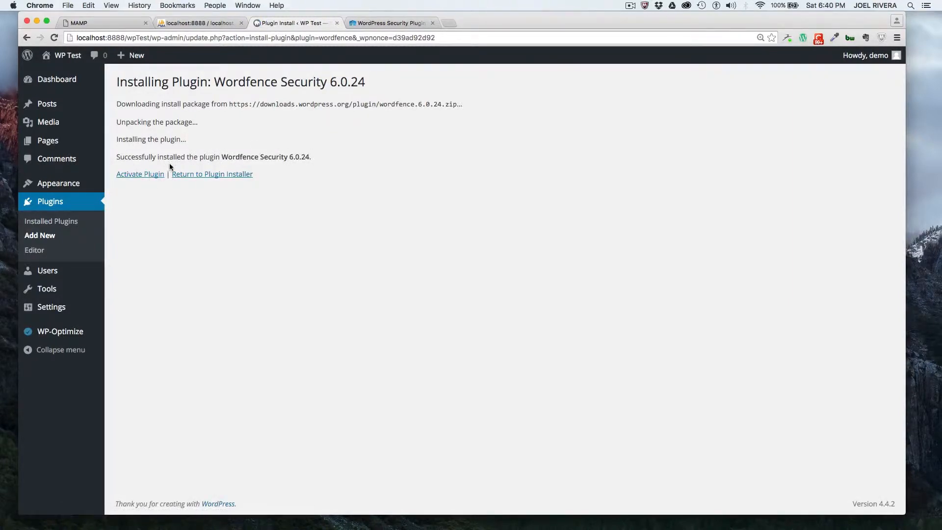
click(140, 178)
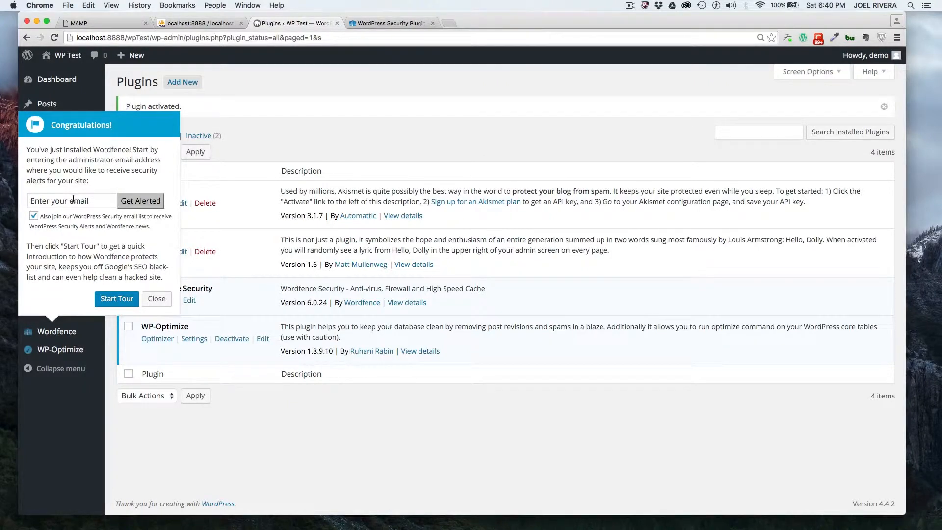
- Start the Wordfence tour and read its welcome and "How Wordfence is different" introductions
click(122, 301)
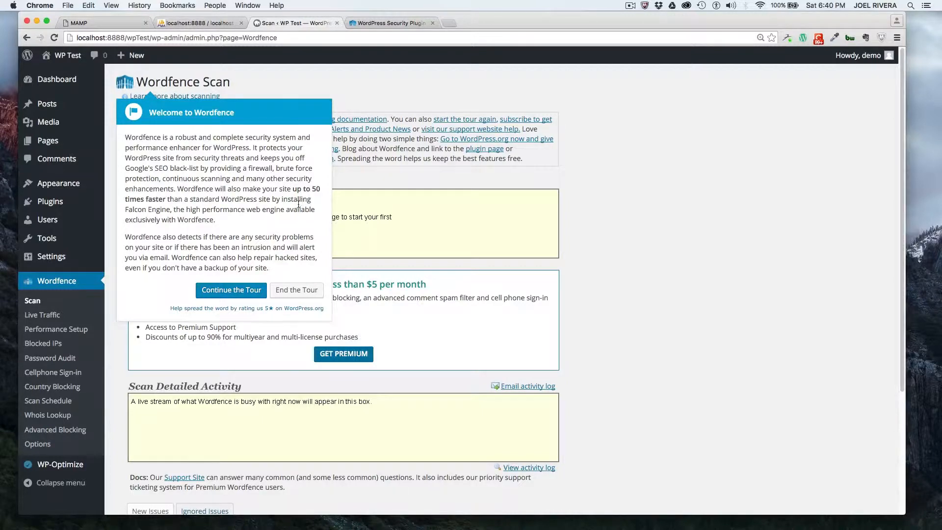
click(224, 290)
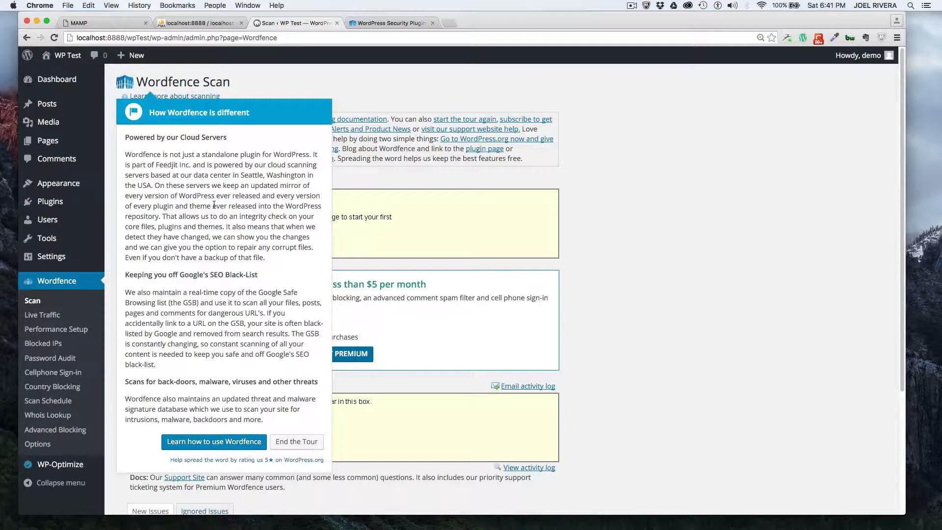
scroll(214, 204, down, 2)
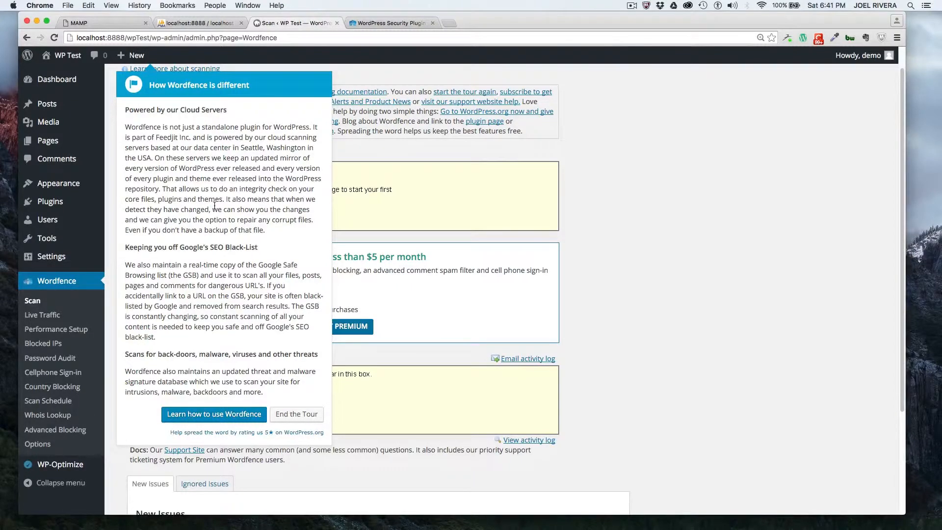
scroll(214, 206, down, 3)
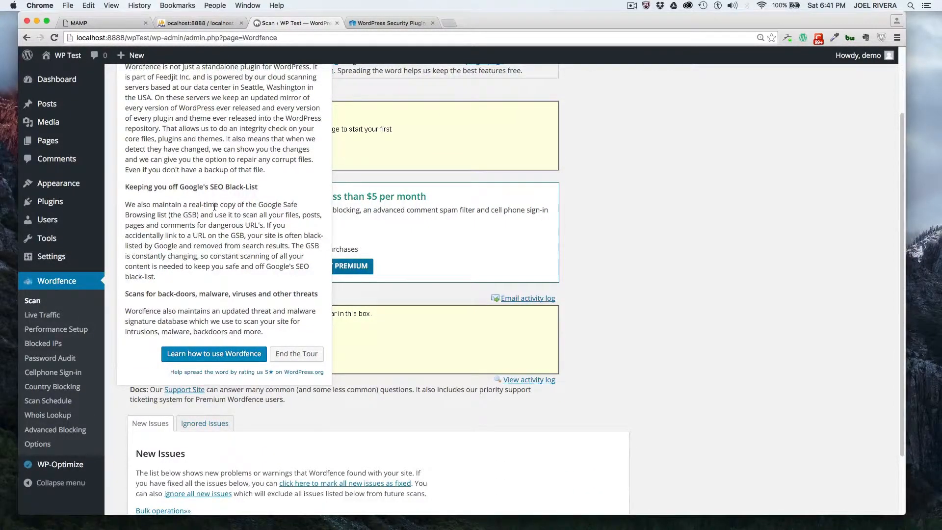
scroll(215, 207, up, 3)
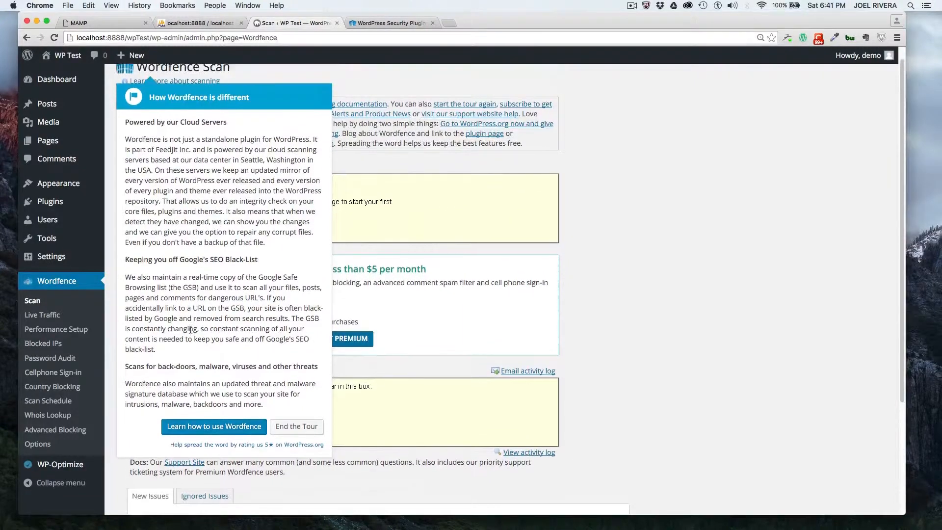
- Continue the tour to "How to use Wordfence" and read about scans, repair tools and scheduled scanning
click(209, 427)
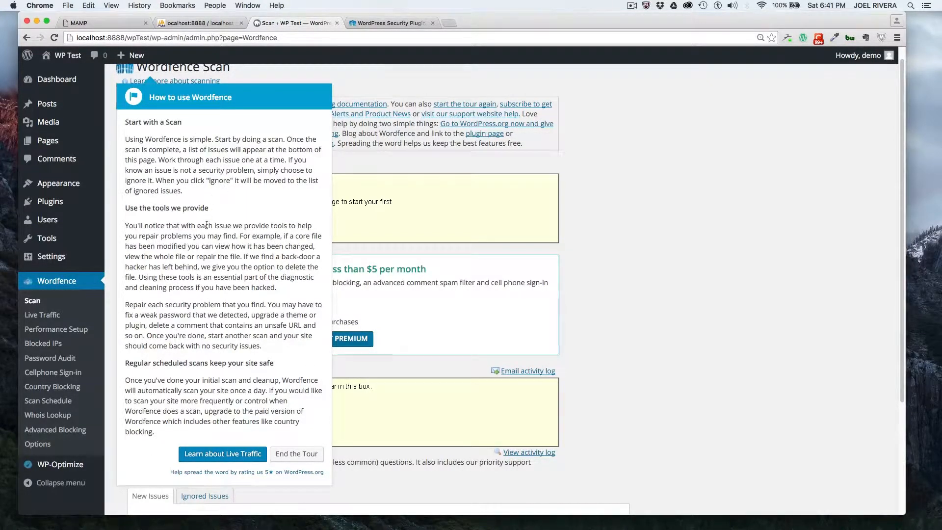
scroll(204, 223, down, 1)
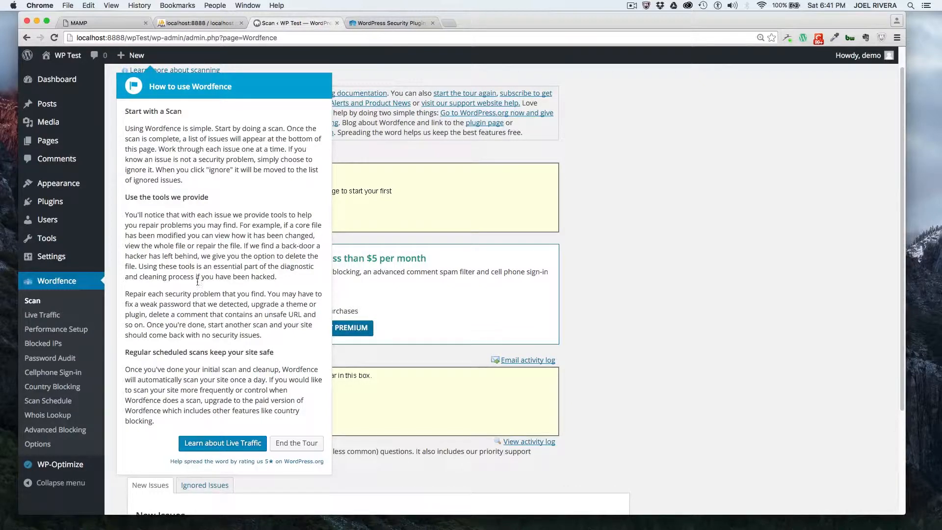
scroll(196, 285, down, 3)
scroll(197, 286, down, 2)
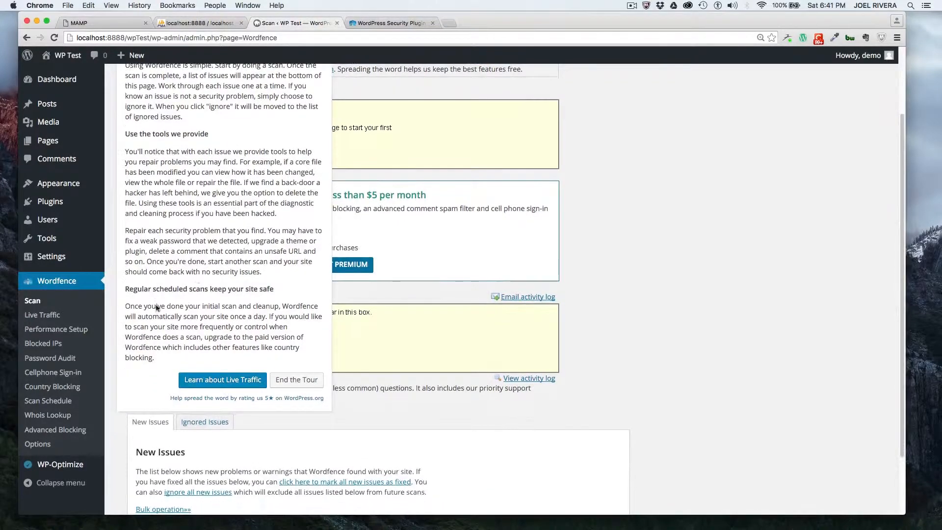
- Continue the tour to Live Traffic and read how to monitor site visits and respond to attacks
click(228, 380)
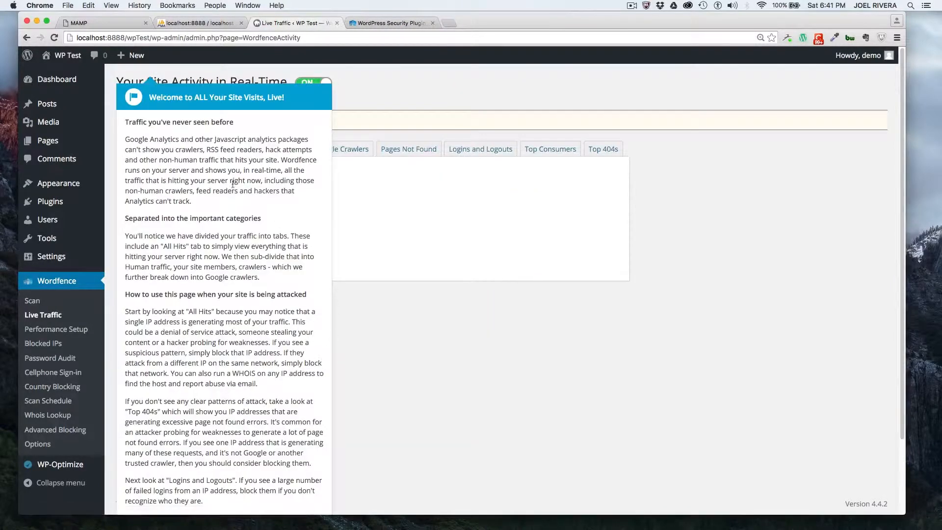
scroll(187, 185, down, 1)
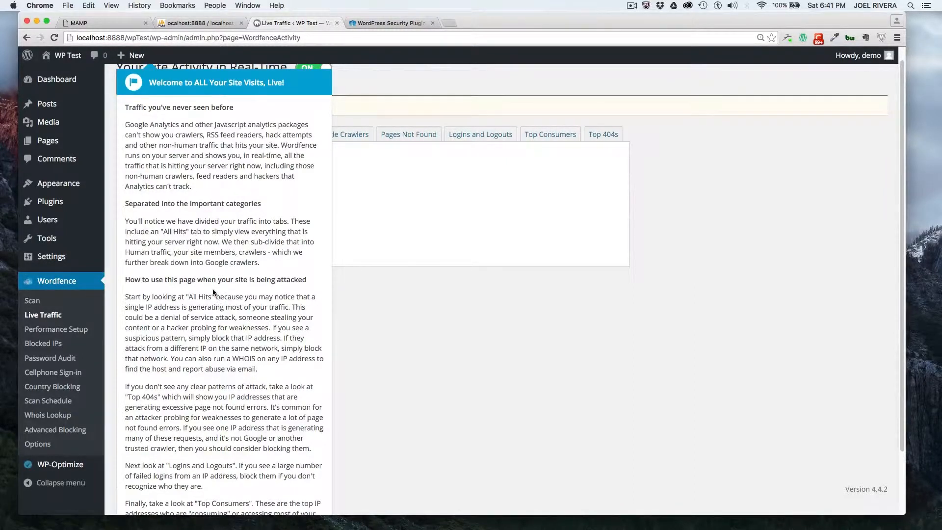
scroll(212, 293, down, 2)
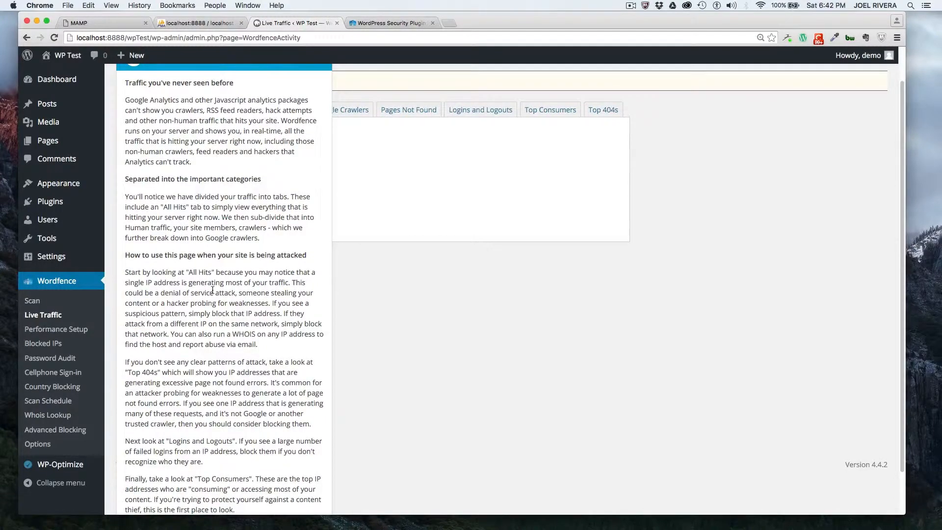
scroll(212, 290, down, 4)
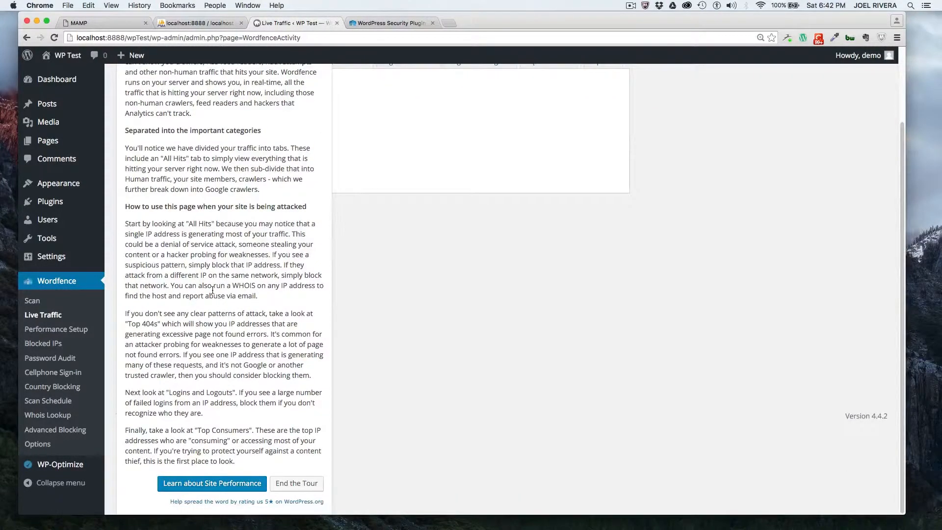
- Follow the tour through site performance, blocked IPs, password auditing and cellphone sign-in, reading each explanation
click(236, 483)
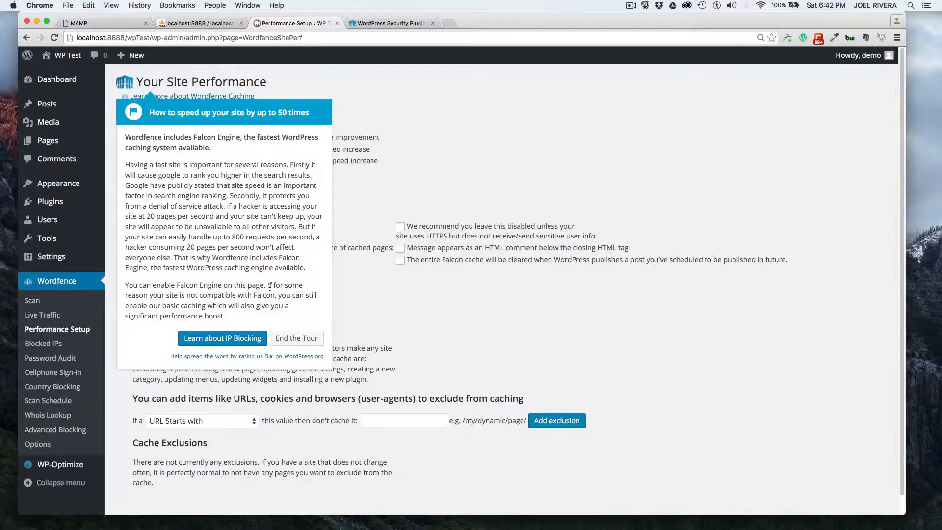
click(235, 342)
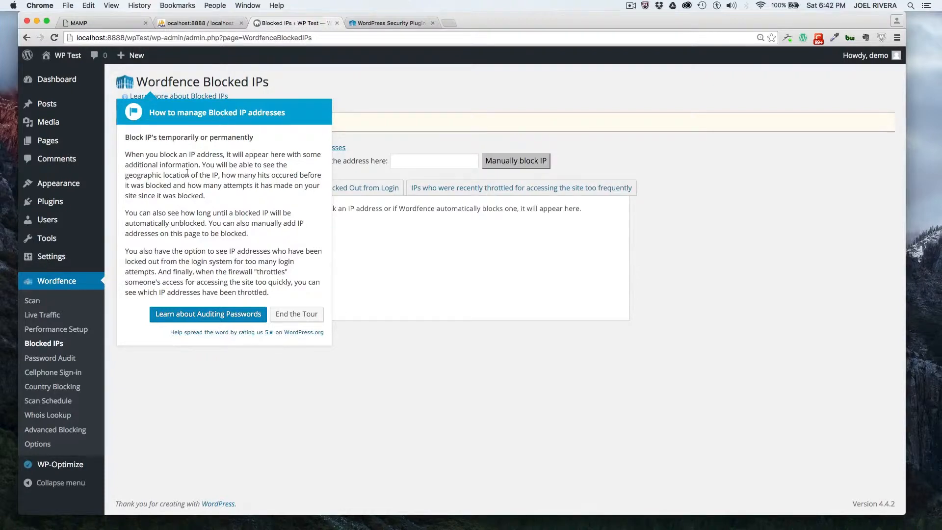
click(248, 316)
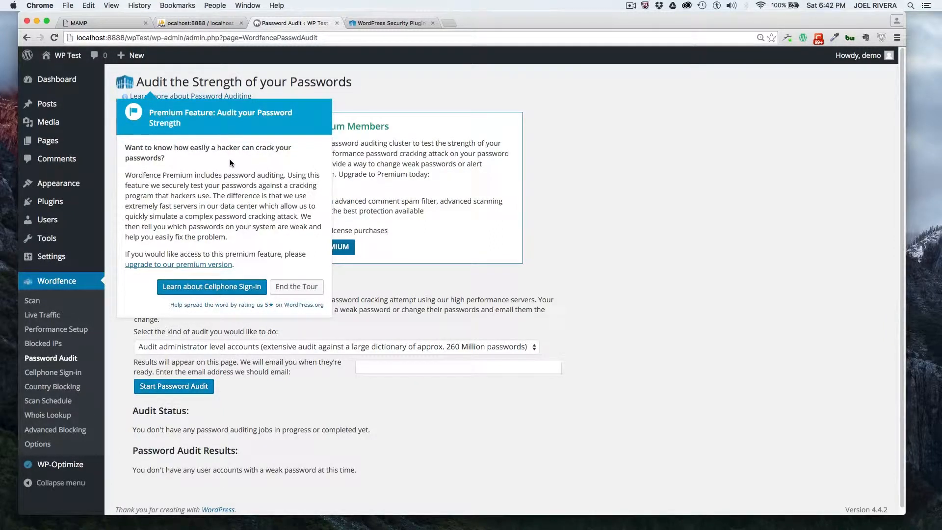
click(230, 287)
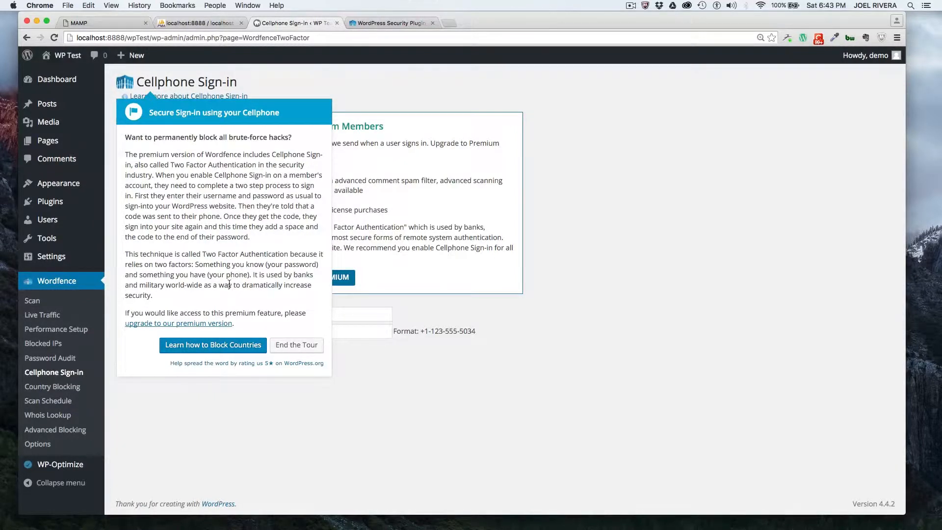
- Continue the tour to Country Blocking and look through its options and the list of blockable countries
click(221, 350)
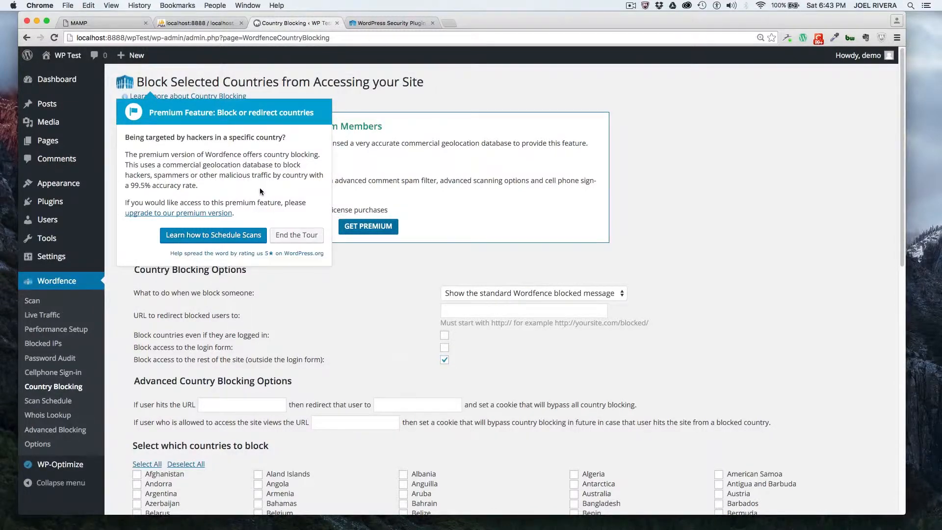
scroll(260, 191, down, 5)
scroll(261, 192, down, 6)
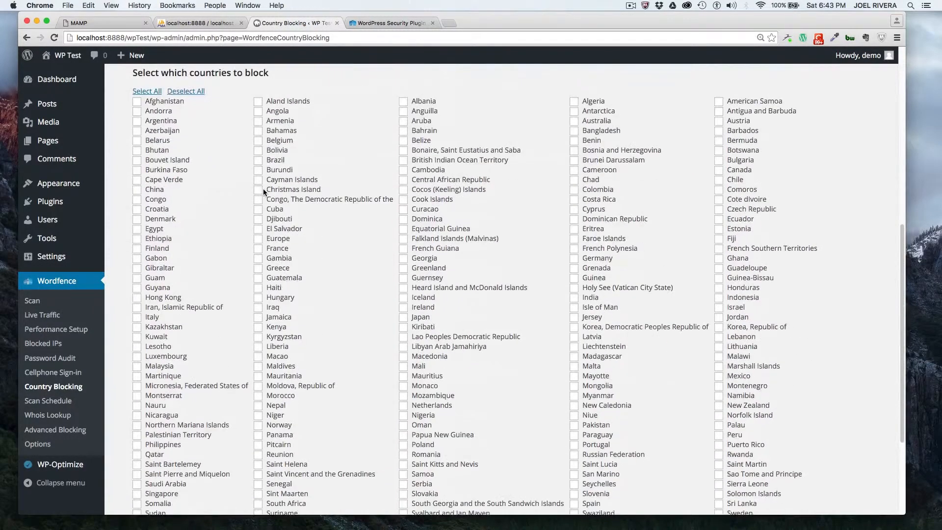
scroll(265, 190, up, 11)
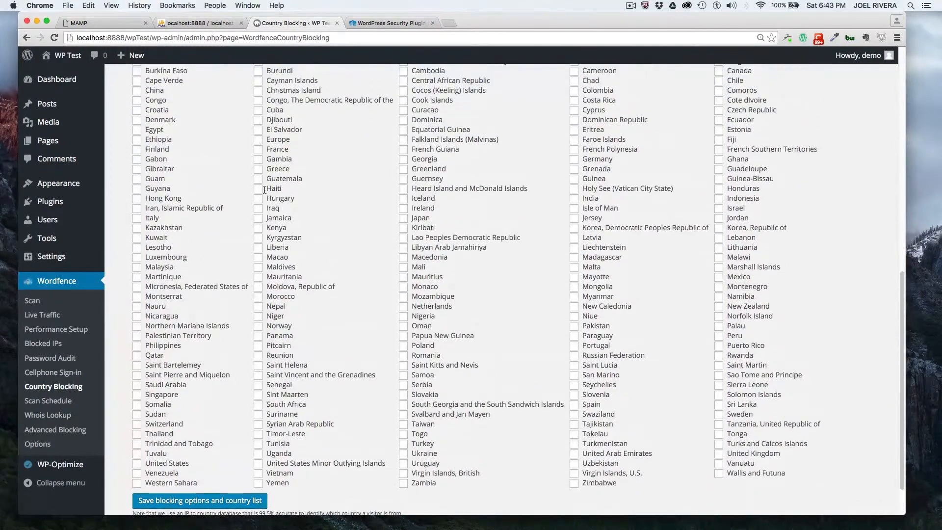
scroll(265, 190, up, 1)
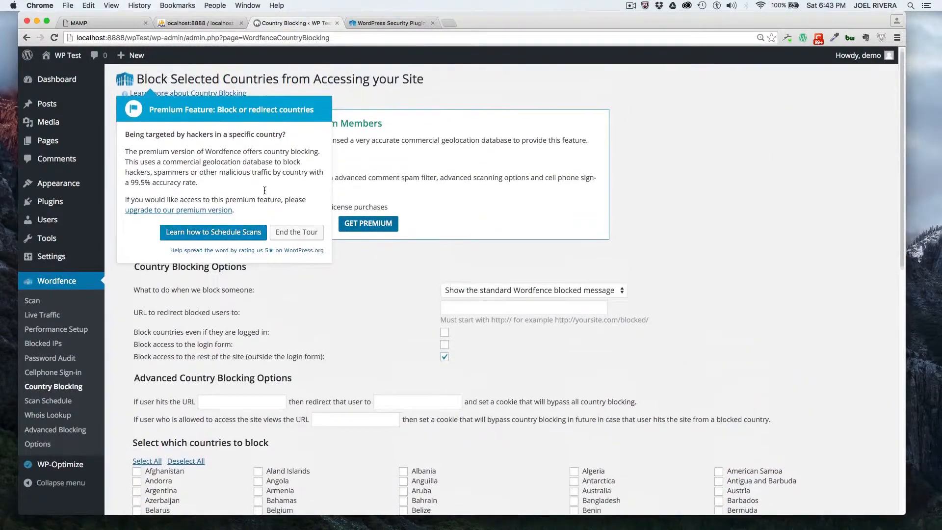
- Follow the rest of the tour through scan scheduling, WHOIS lookup and advanced blocking to the Wordfence options
click(196, 239)
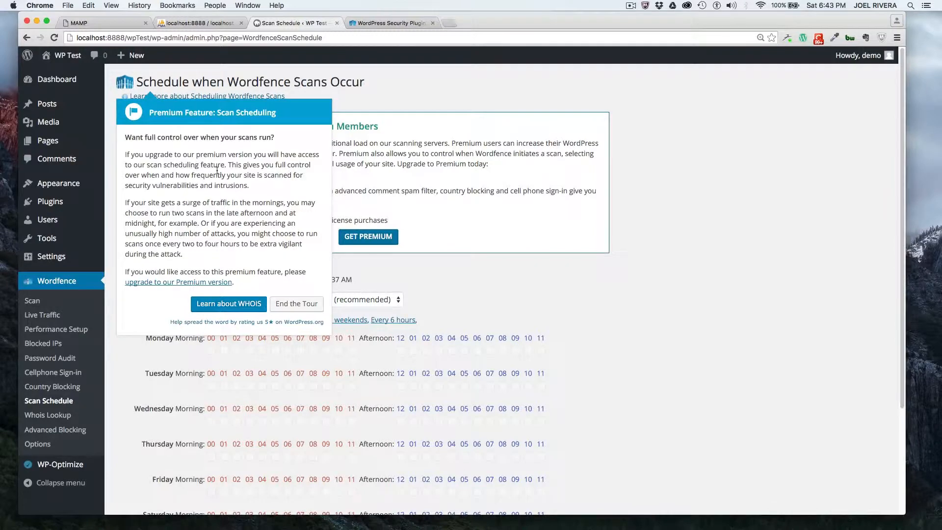
click(234, 303)
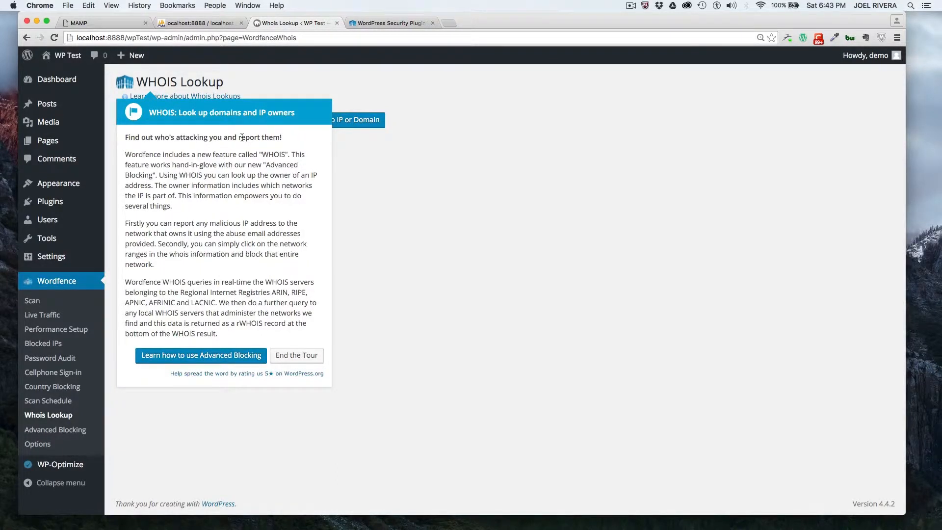
click(259, 354)
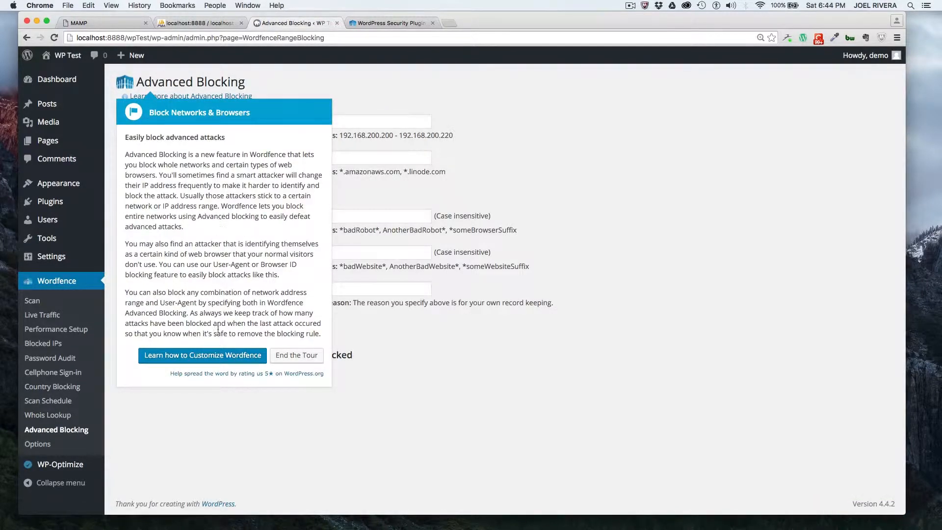
click(224, 360)
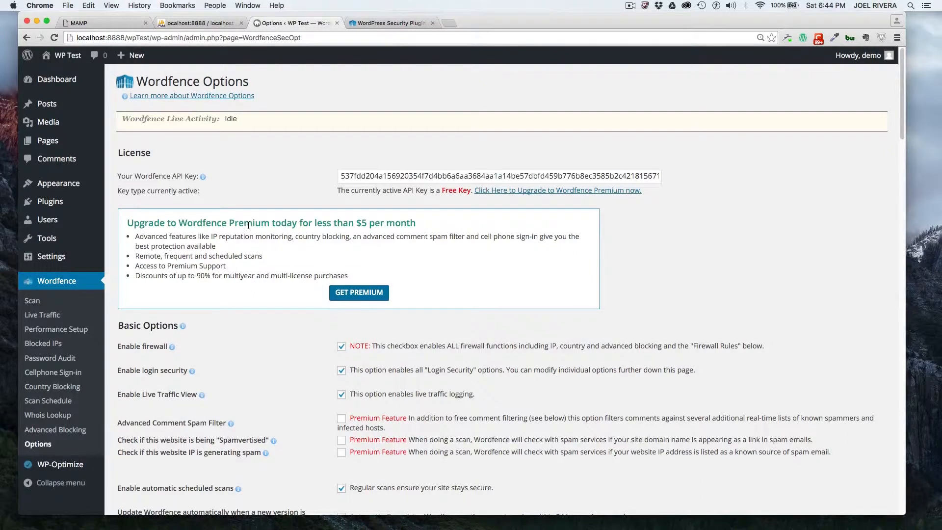
- Open the documentation for the Wordfence API key and return to the Wordfence options
scroll(248, 225, down, 1)
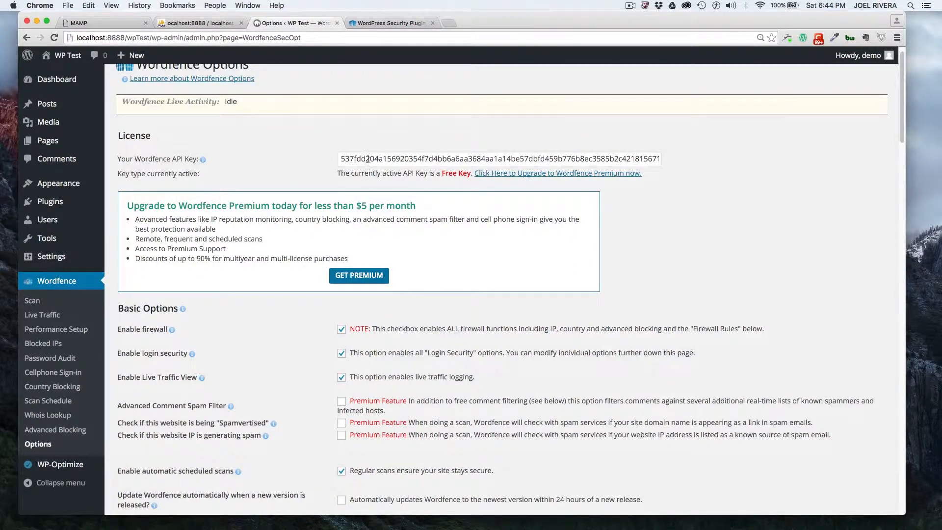
click(203, 160)
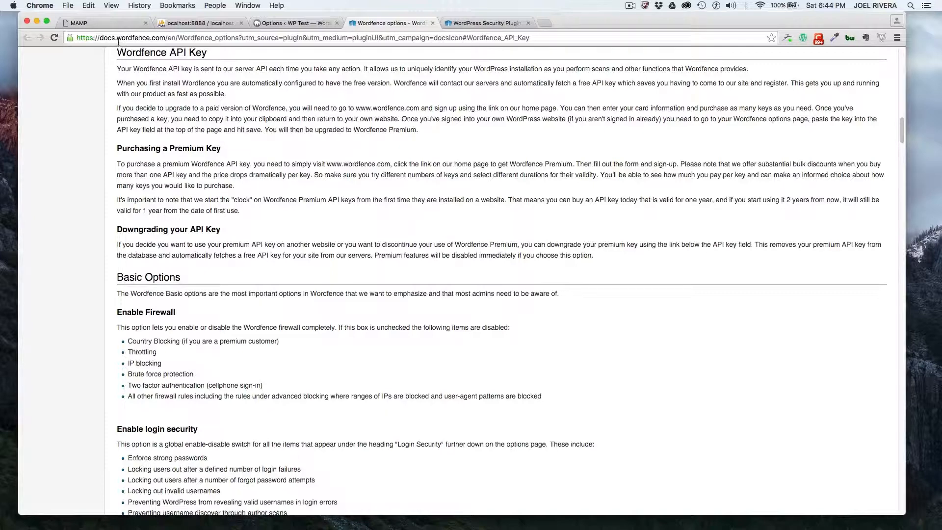
click(289, 23)
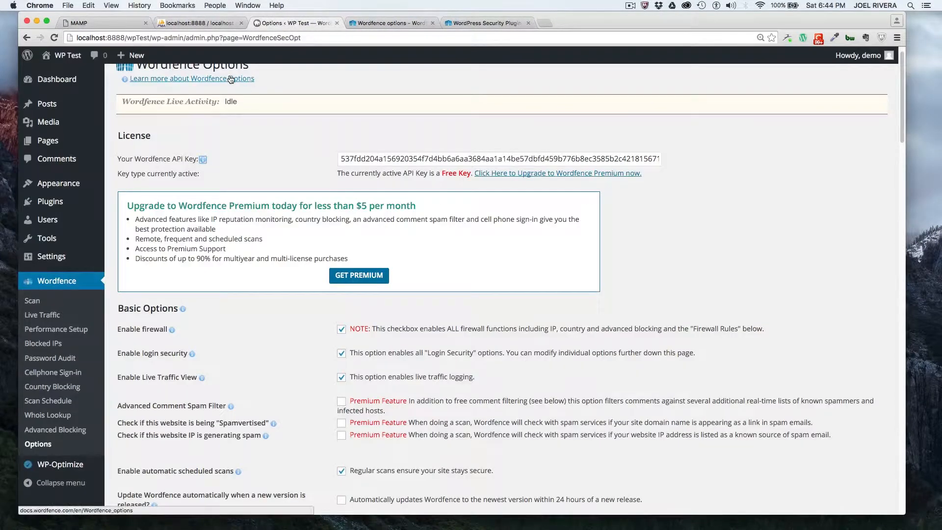
- Disable Live Traffic View in the basic options
scroll(377, 444, down, 2)
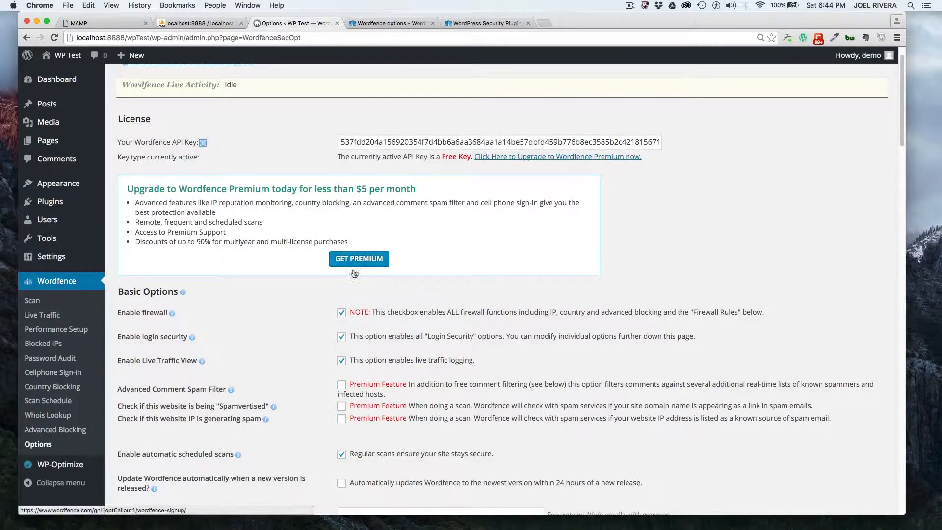
scroll(246, 309, down, 3)
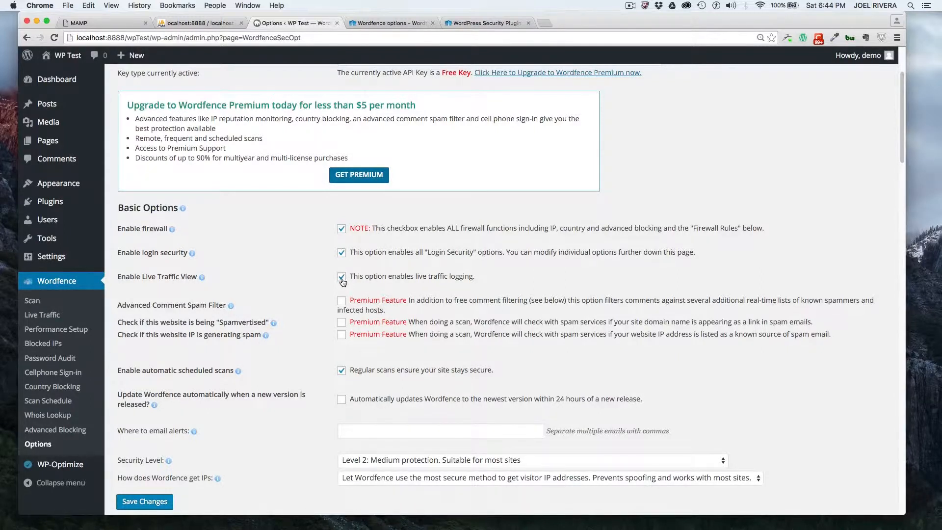
click(342, 277)
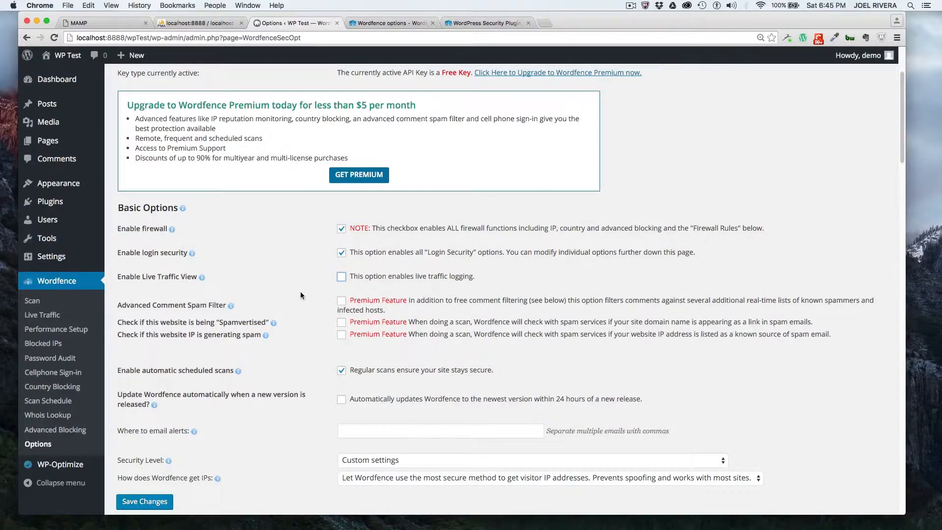
scroll(376, 328, down, 1)
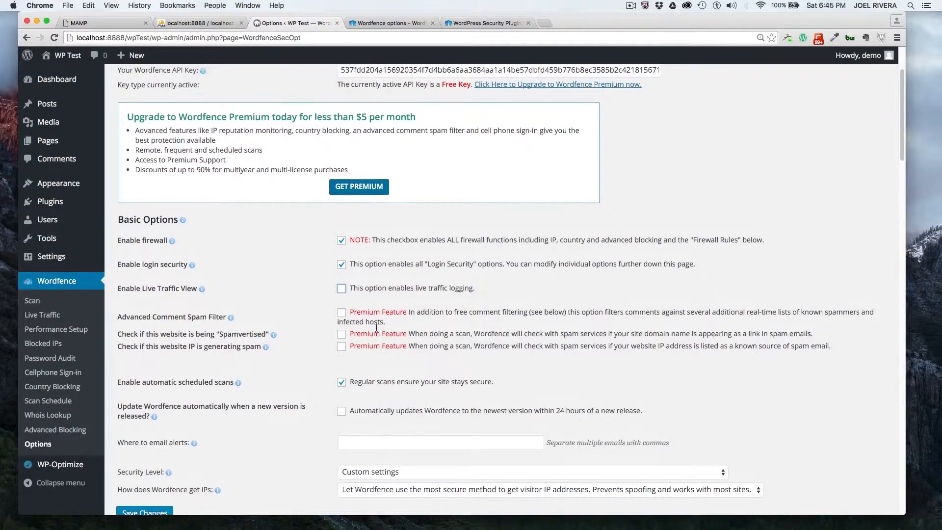
- Enable automatic Wordfence updates within 24 hours of a new release
scroll(376, 328, down, 5)
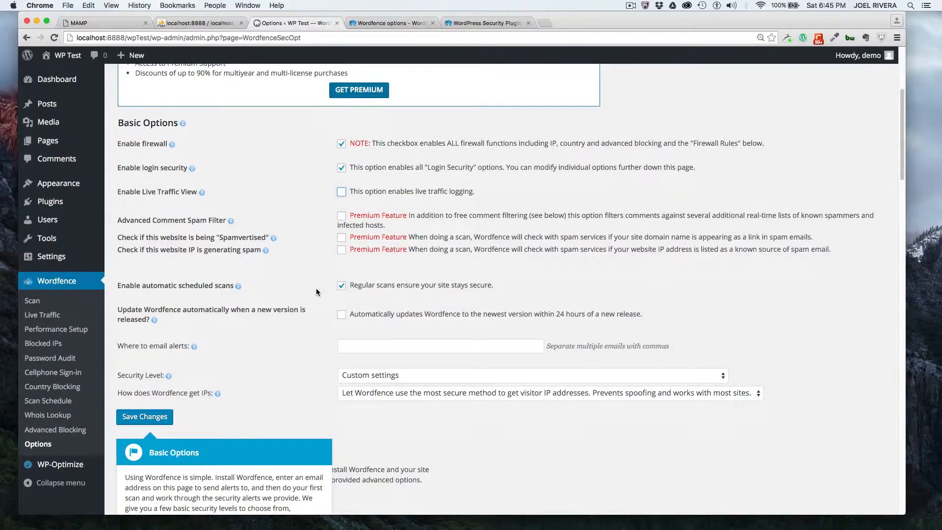
scroll(294, 307, down, 1)
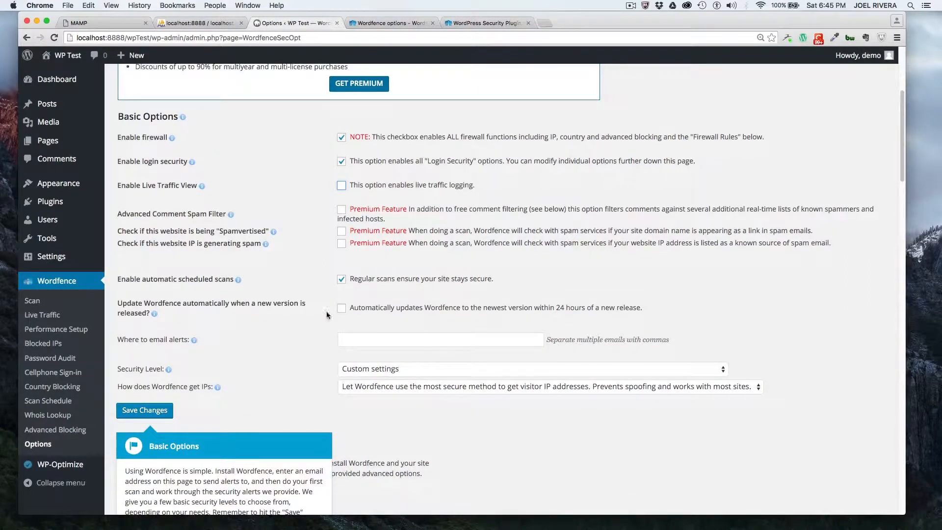
click(342, 309)
scroll(253, 325, down, 1)
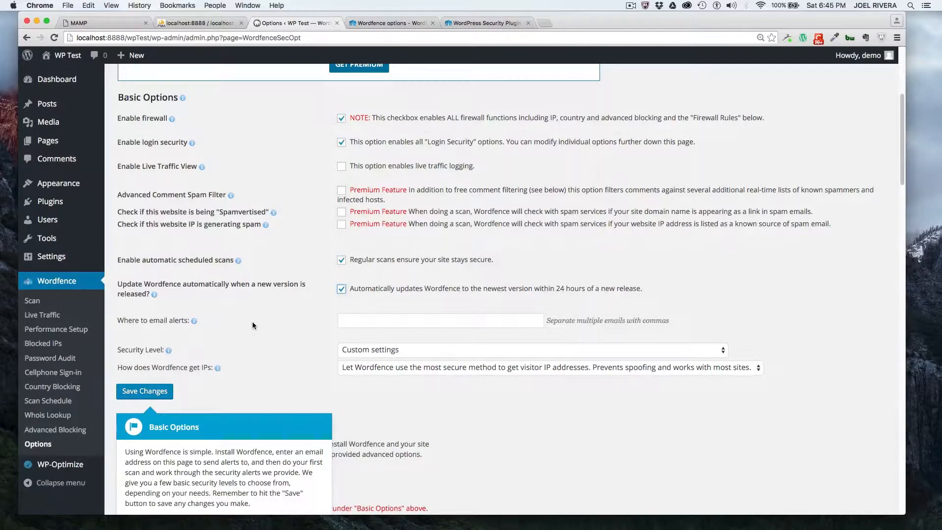
- Review the available security levels in the basic options and keep Custom settings selected
scroll(252, 323, down, 1)
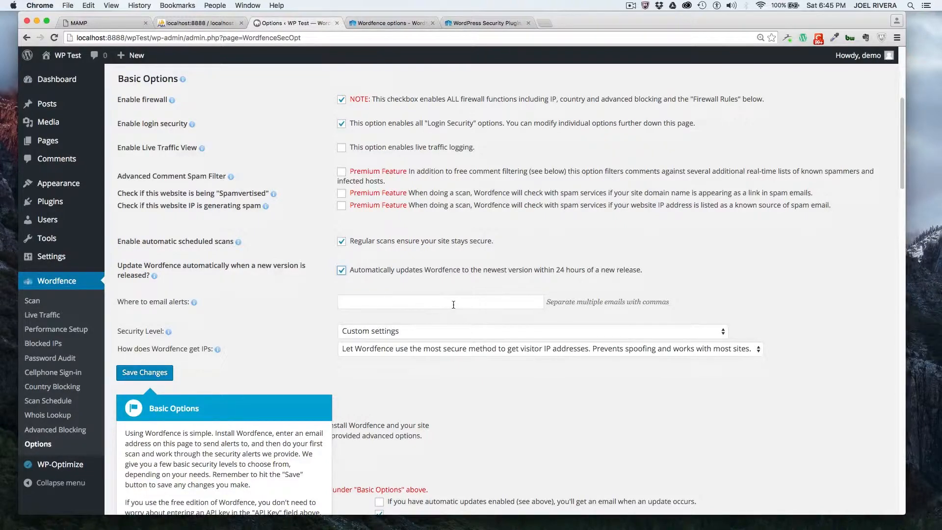
scroll(381, 301, down, 1)
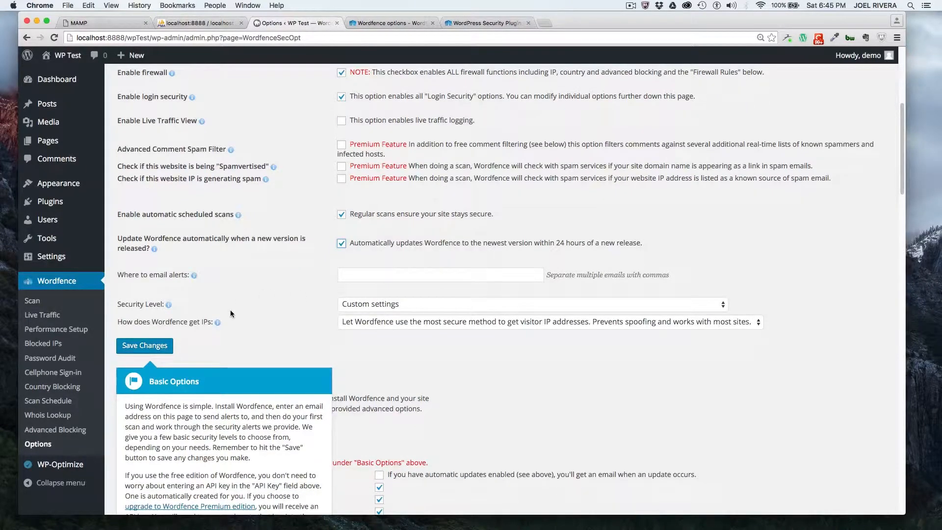
click(387, 305)
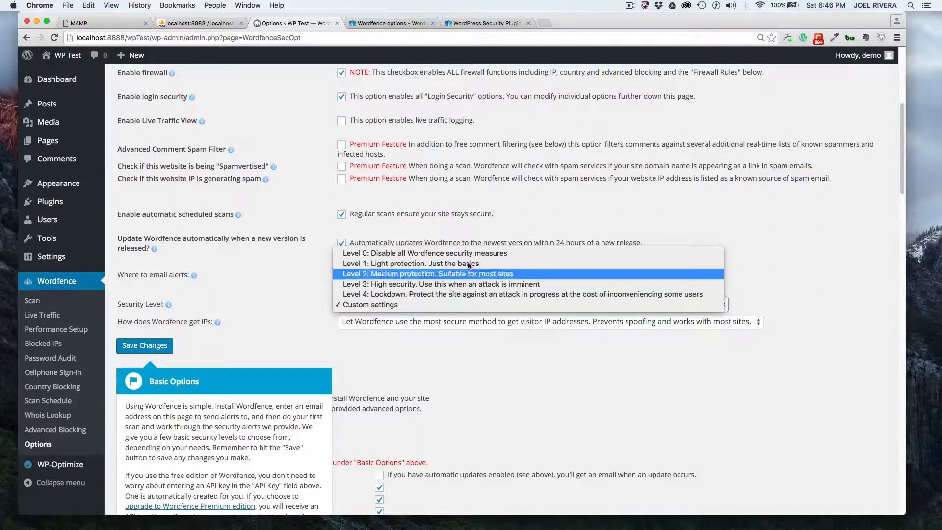
click(344, 304)
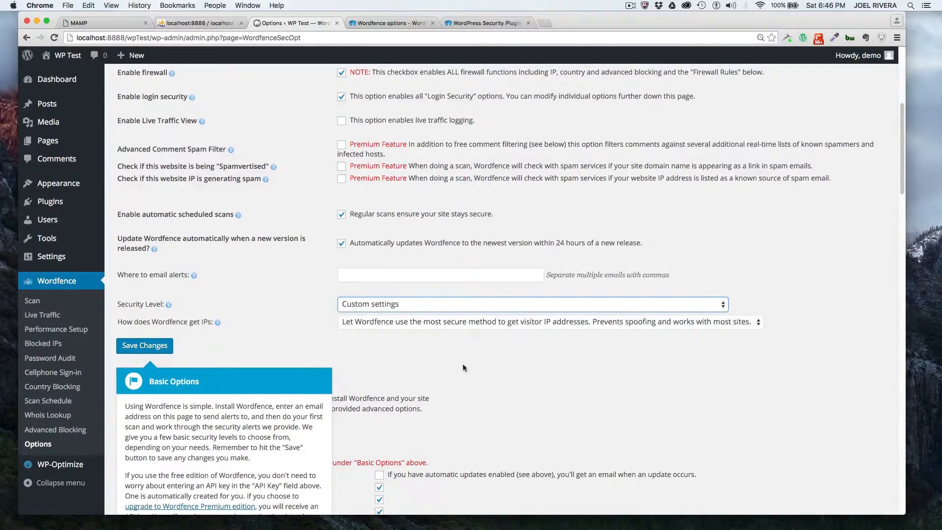
- End the guided tour from the Basic Options explanation to uncover the advanced options
scroll(463, 365, up, 1)
scroll(463, 364, down, 1)
scroll(463, 368, down, 4)
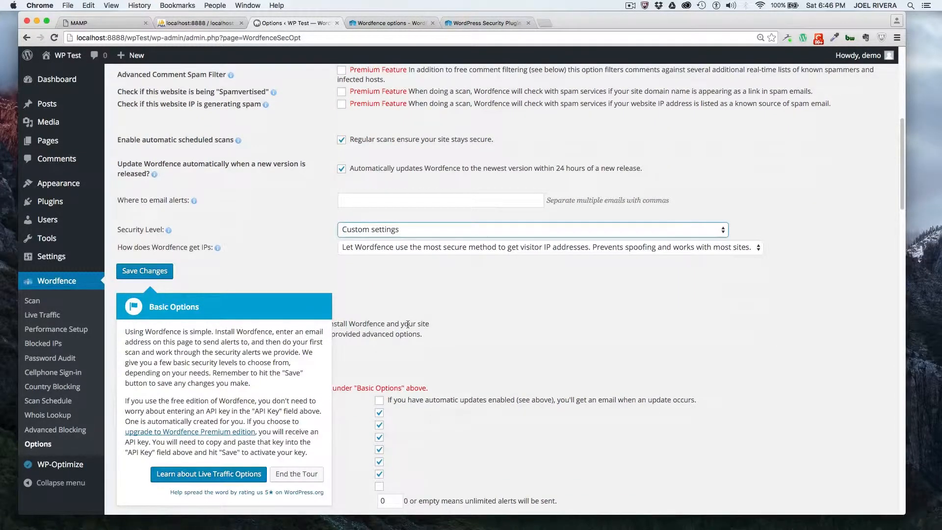
scroll(586, 313, down, 4)
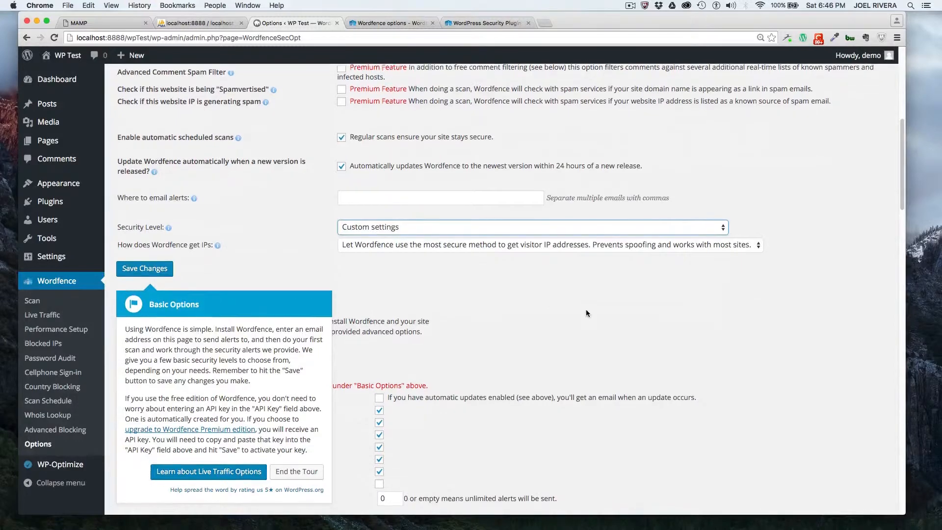
scroll(586, 310, down, 4)
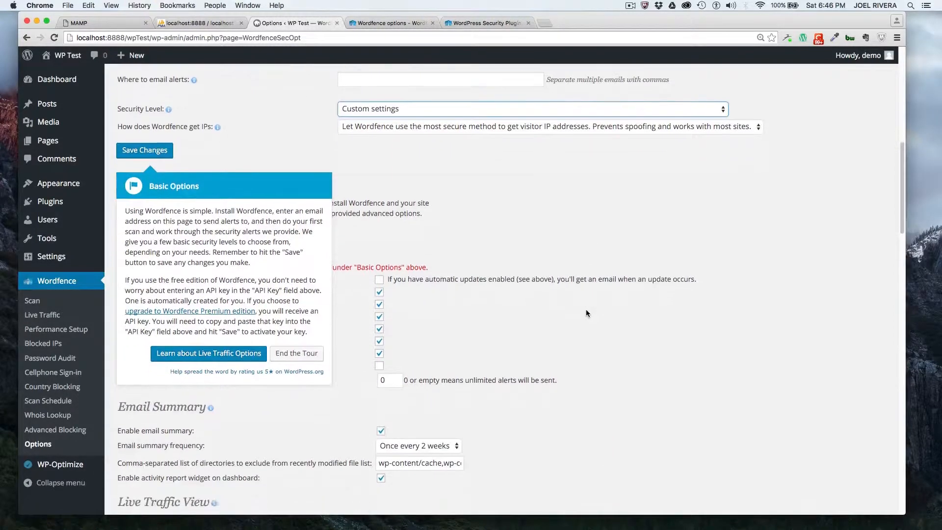
click(292, 339)
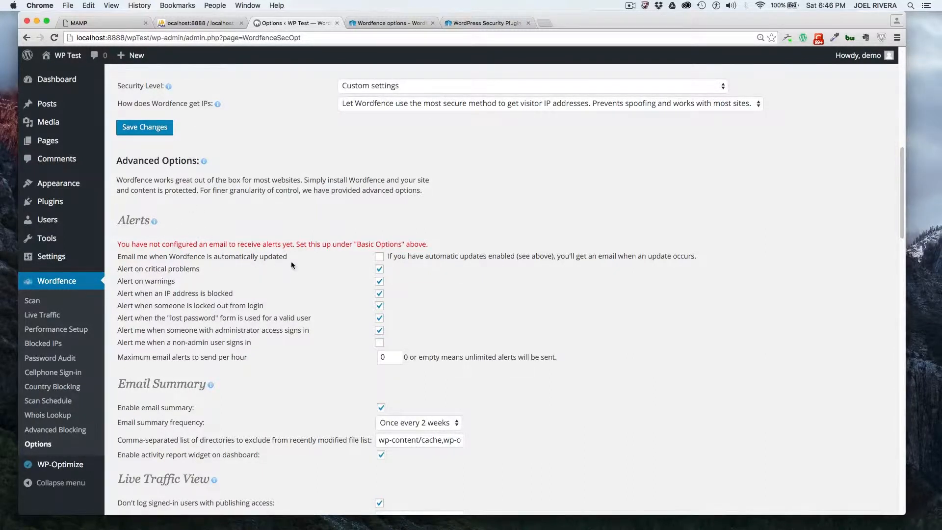
- Review the alert and email summary options, including the choices for the summary frequency
scroll(449, 279, down, 1)
scroll(449, 283, down, 1)
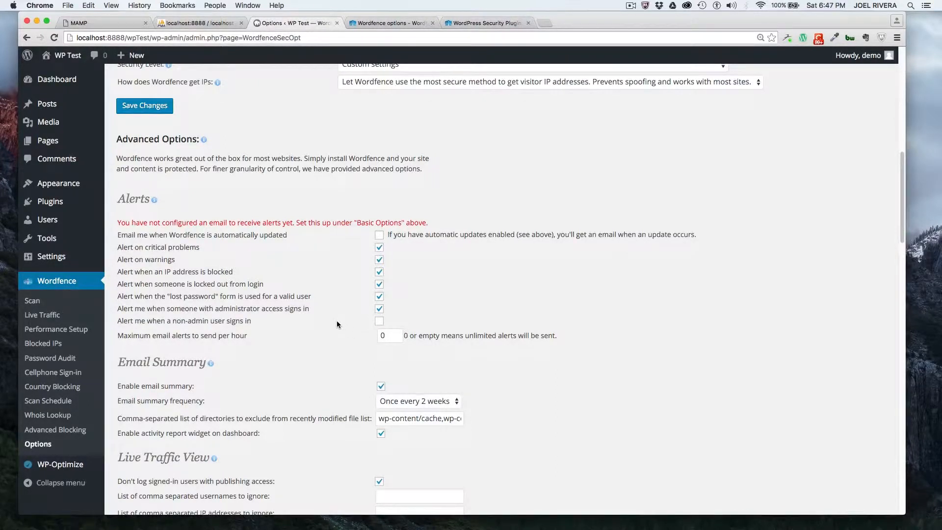
scroll(336, 319, down, 3)
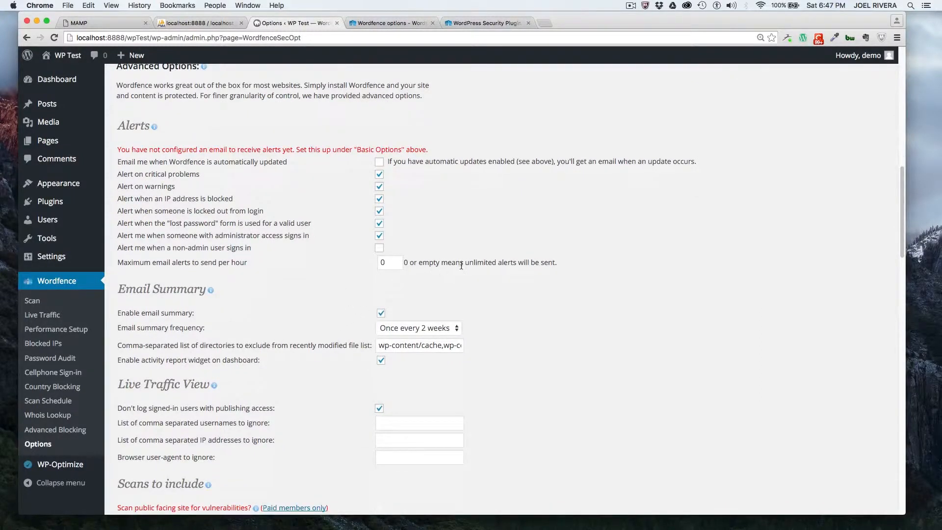
scroll(479, 294, down, 3)
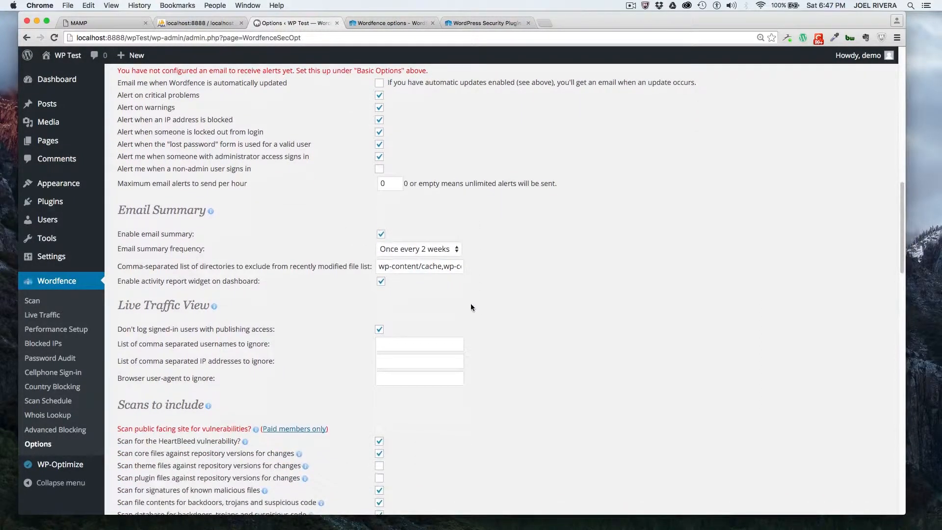
scroll(204, 251, down, 1)
scroll(204, 250, down, 1)
click(401, 226)
click(401, 226)
scroll(291, 255, down, 3)
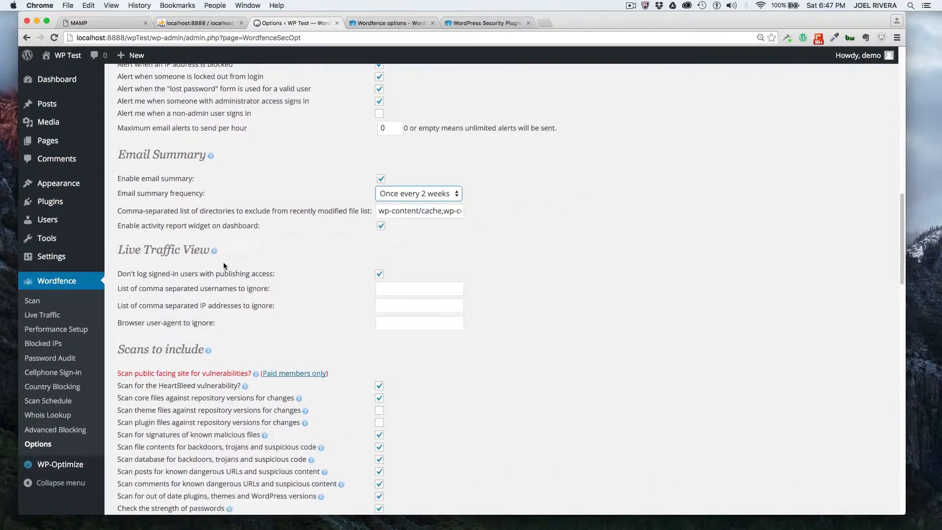
- Include scanning of theme files and plugin files against repository versions for changes
scroll(241, 265, down, 2)
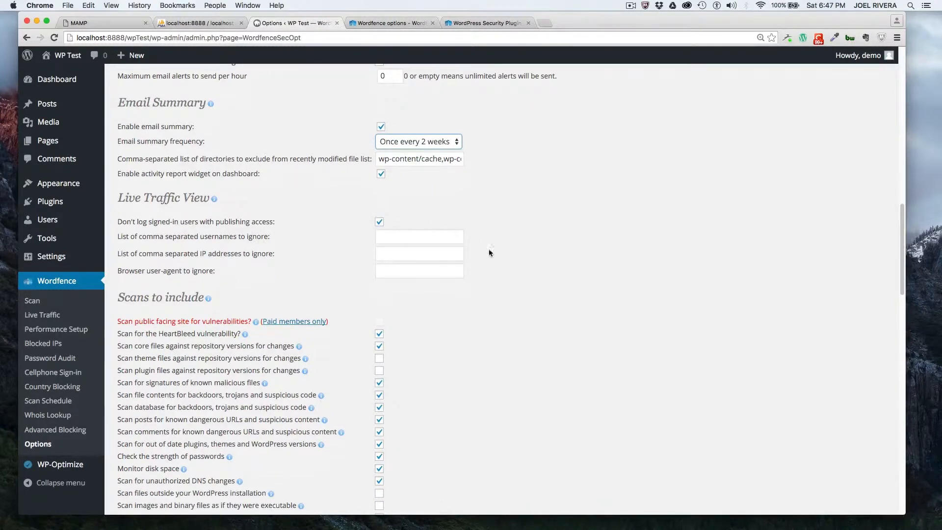
scroll(225, 284, down, 3)
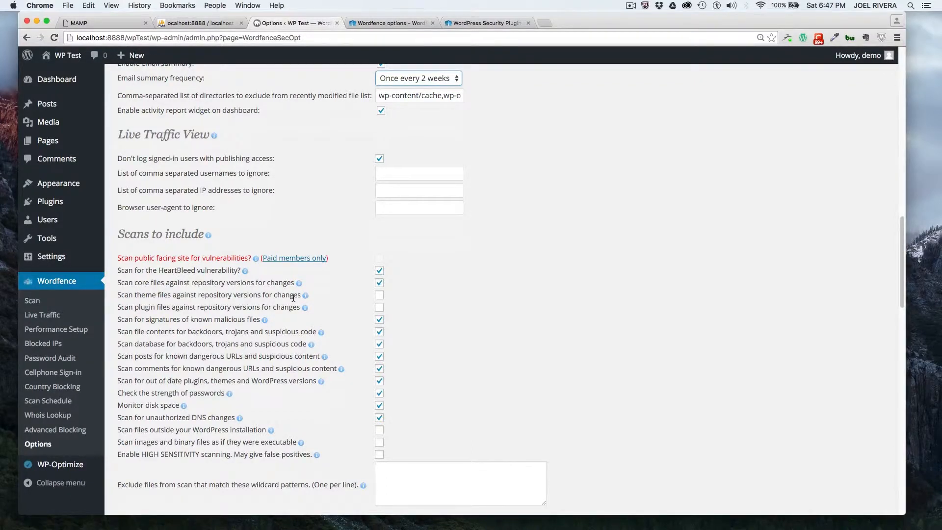
click(380, 296)
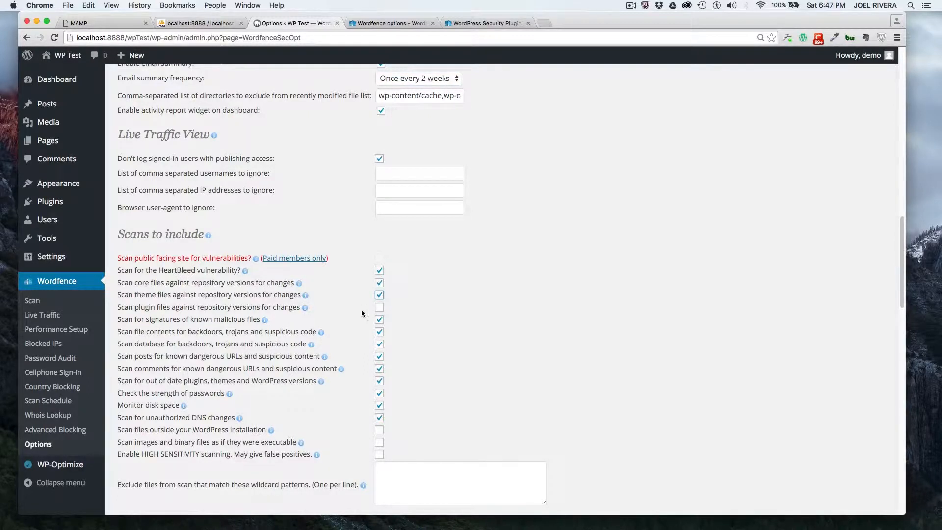
click(379, 308)
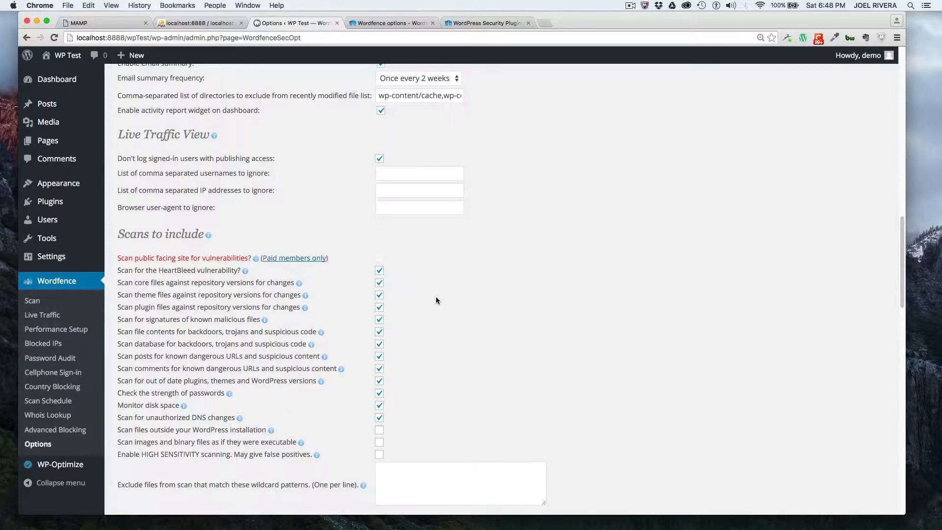
- Review the remaining scan options and enable immediate blocking of fake Google crawlers in the firewall rules
scroll(437, 302, down, 1)
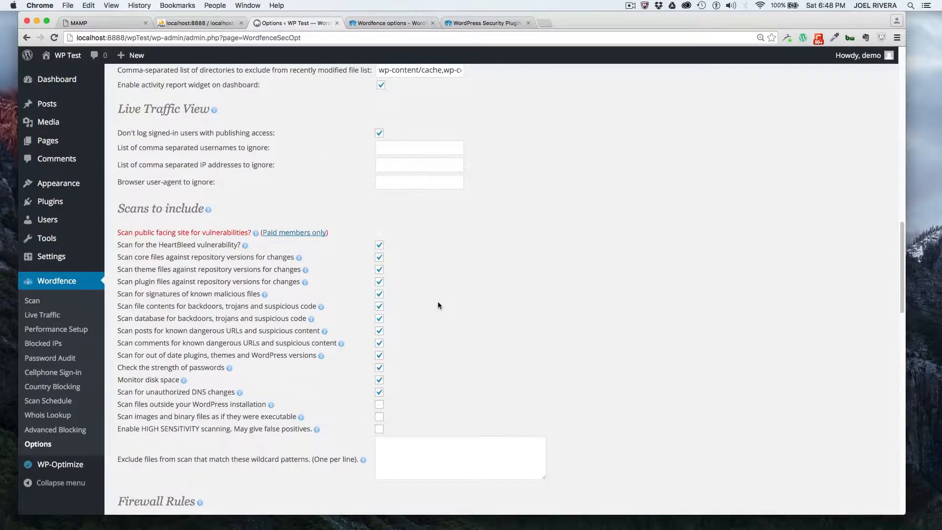
scroll(438, 301, down, 2)
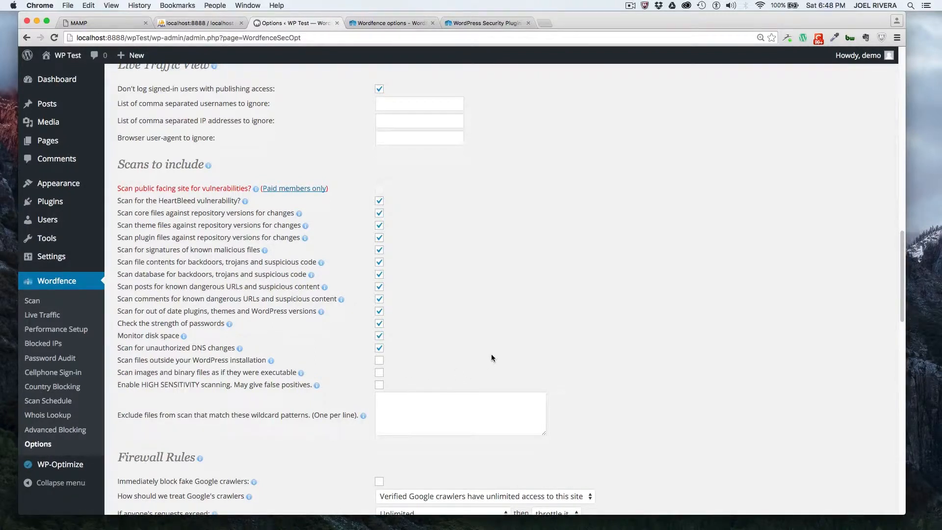
scroll(491, 357, down, 1)
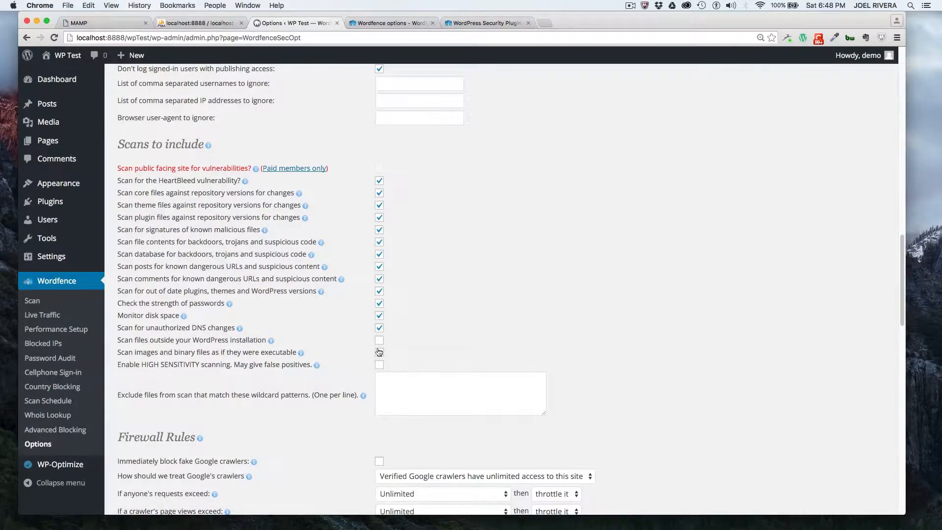
scroll(442, 352, down, 1)
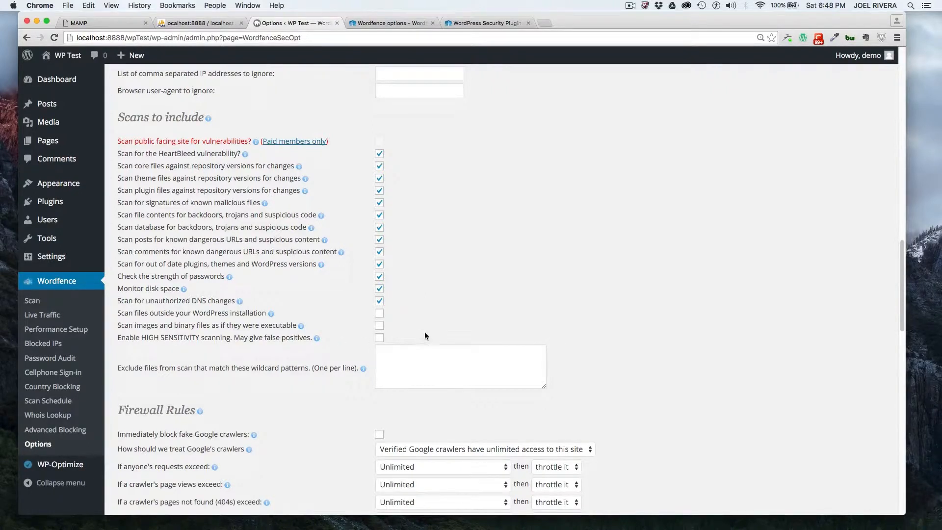
scroll(430, 336, down, 5)
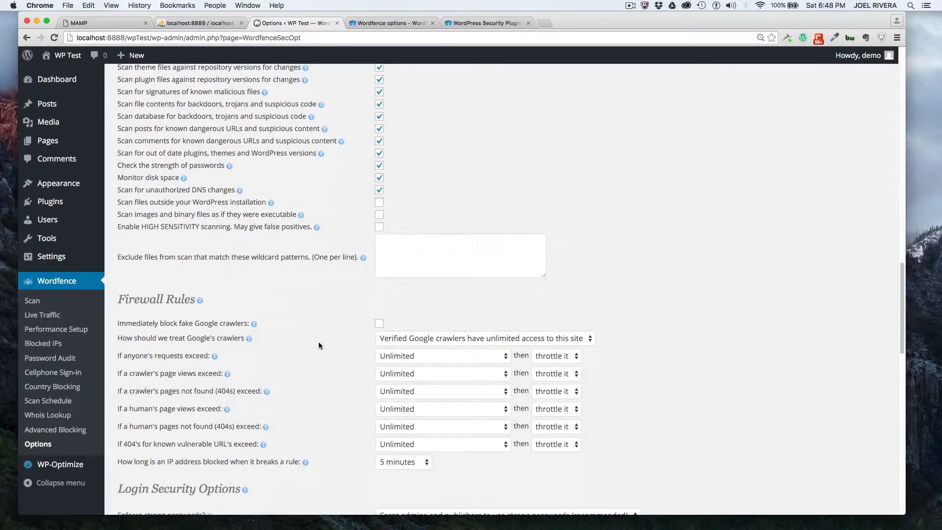
scroll(319, 343, down, 4)
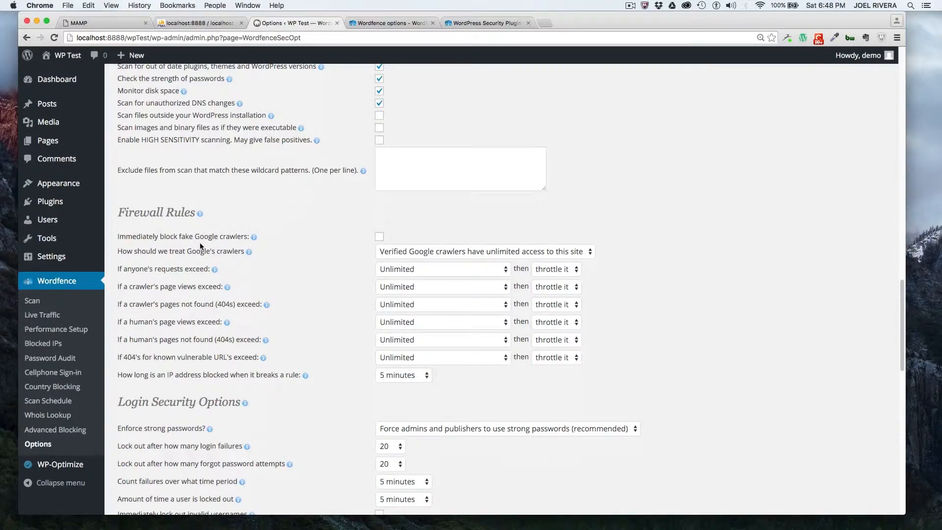
click(379, 237)
- Set the firewall limit for anyone's requests to 240 per minute (4 per second)
scroll(187, 283, down, 1)
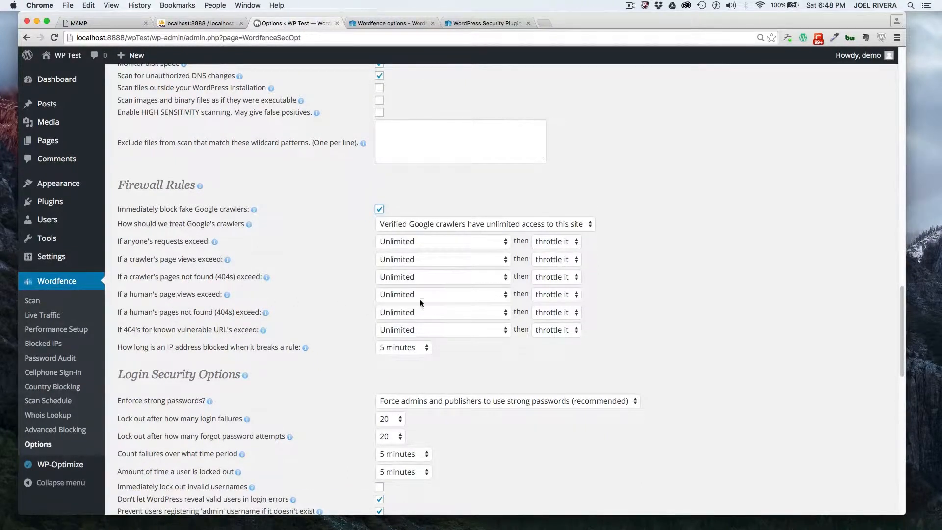
click(481, 240)
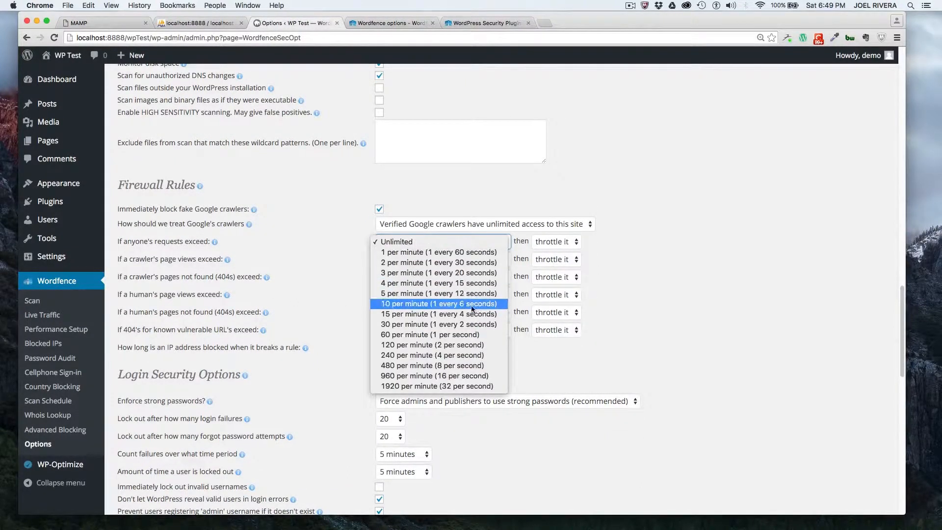
click(463, 355)
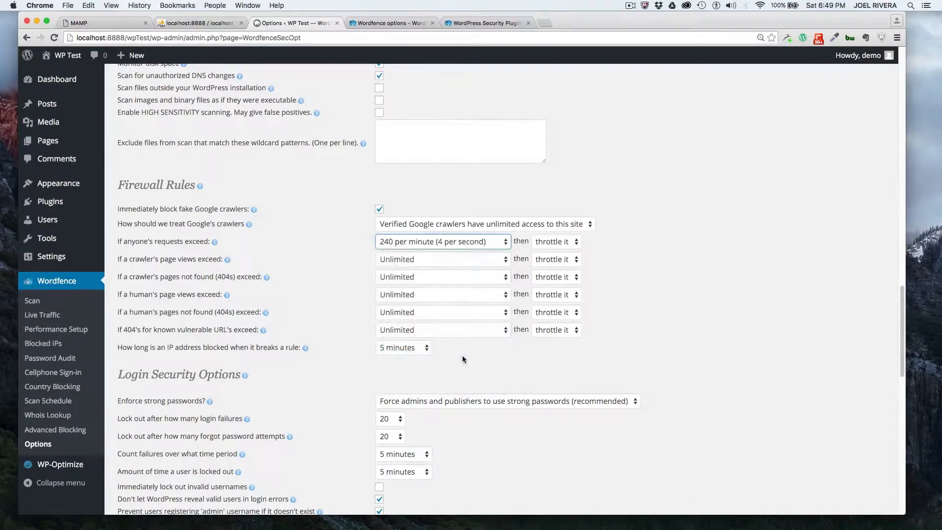
- Set the firewall limits for a crawler's page views and a crawler's pages not found to 240 per minute (4 per second)
click(450, 258)
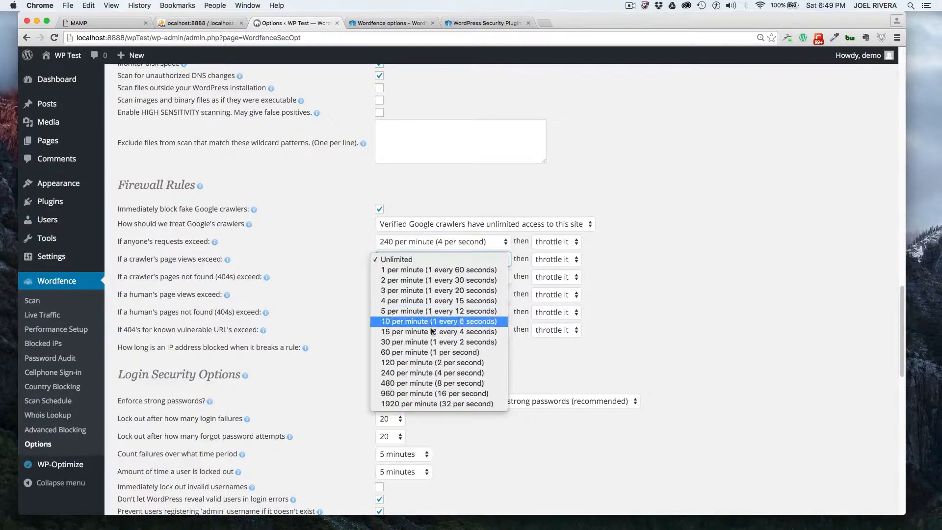
key(Escape)
click(426, 376)
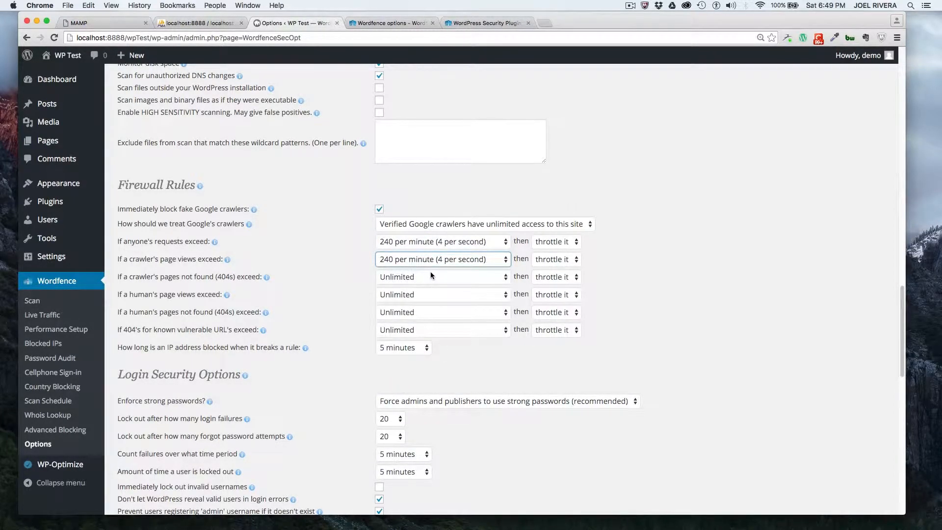
click(431, 273)
click(418, 391)
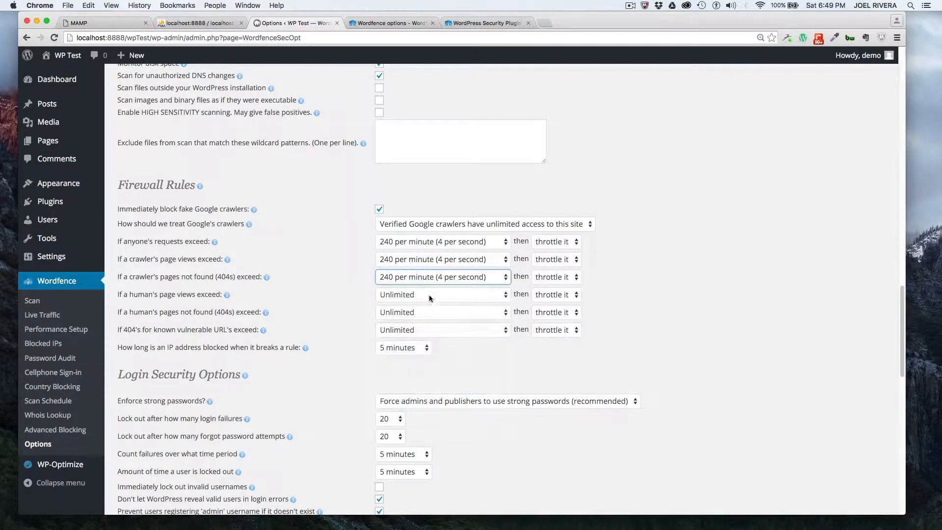
- Set the limits for a human's page views, a human's pages not found and known vulnerable URL 404s to 240 per minute (4 per second)
click(417, 293)
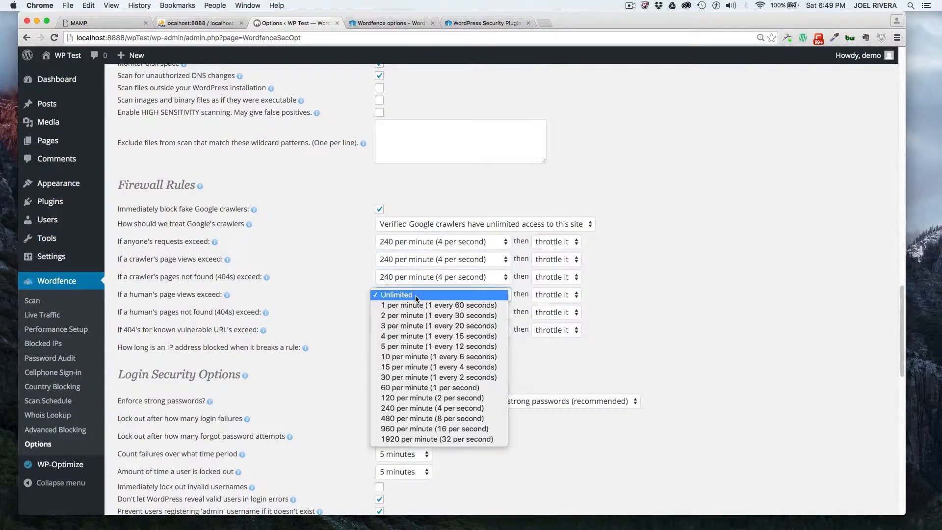
click(411, 408)
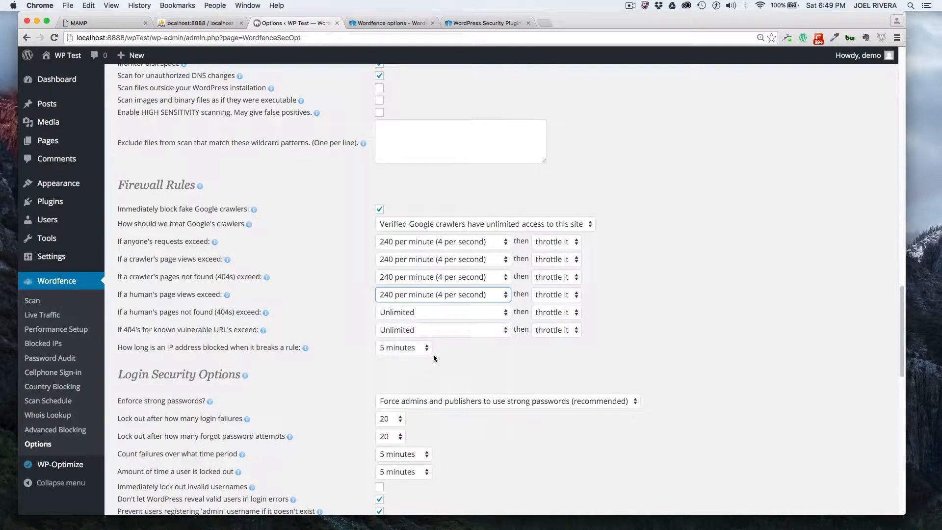
click(417, 314)
click(406, 426)
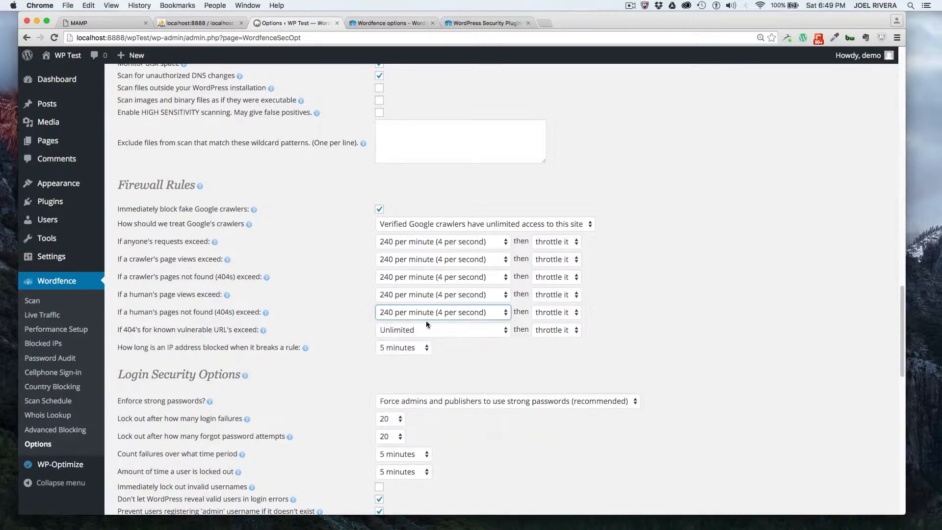
click(426, 329)
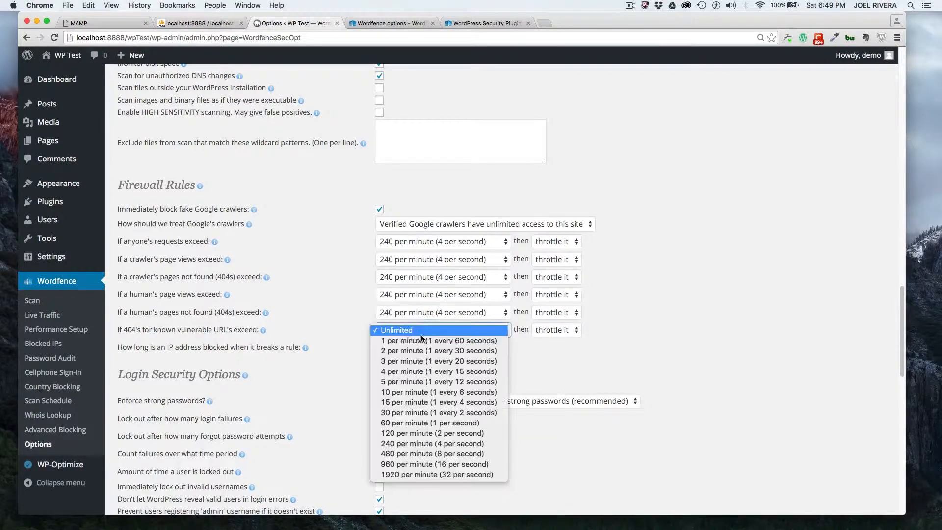
click(413, 443)
- Check the action choices for anyone's excessive requests, and set the IP block duration for breaking a rule to 1 day
click(557, 240)
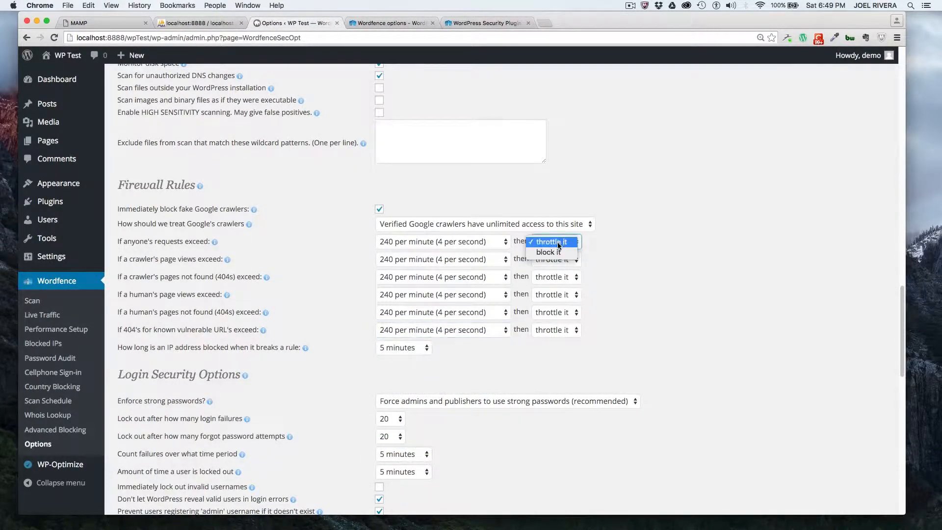
click(631, 259)
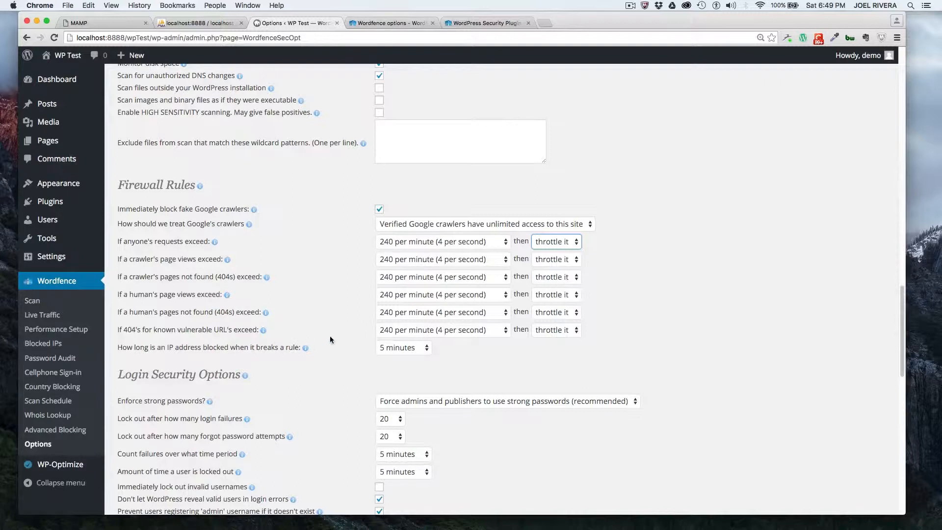
click(399, 347)
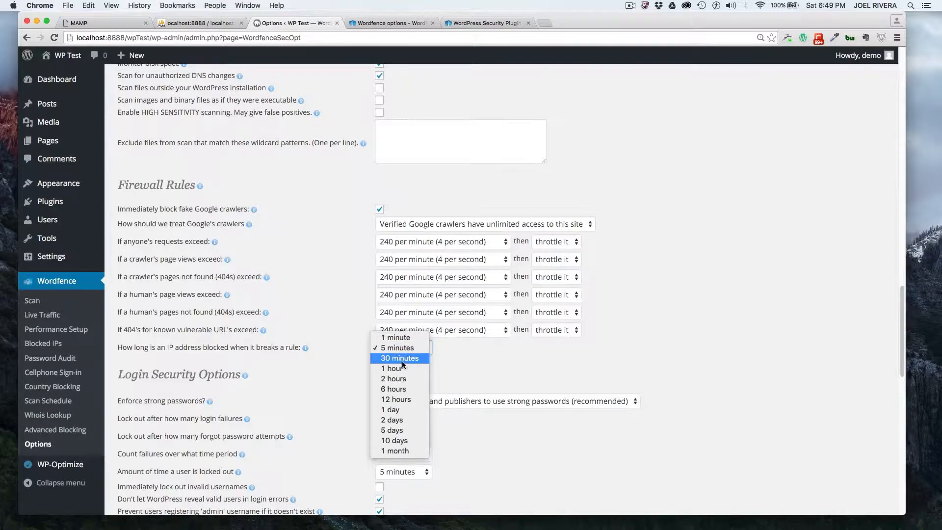
click(407, 411)
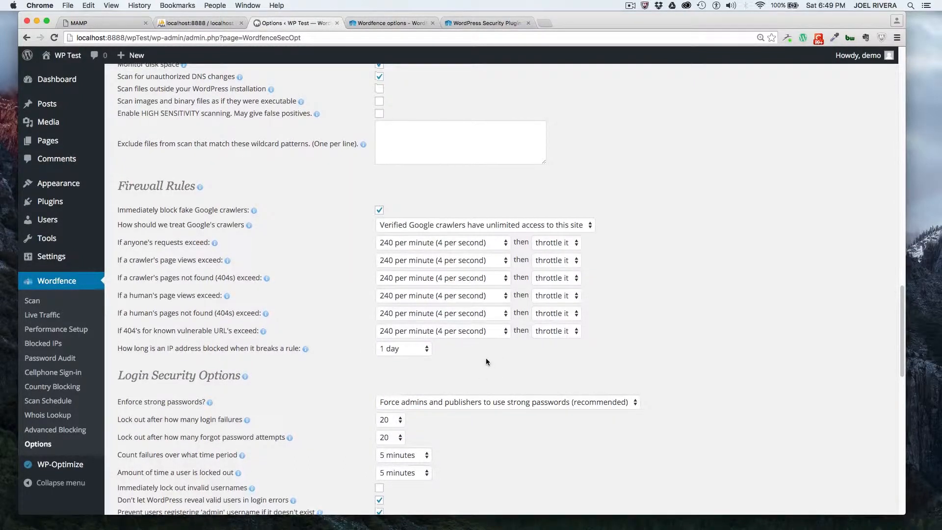
- Set the login security lockout to 10 login failures and 10 forgot password attempts
scroll(486, 360, down, 3)
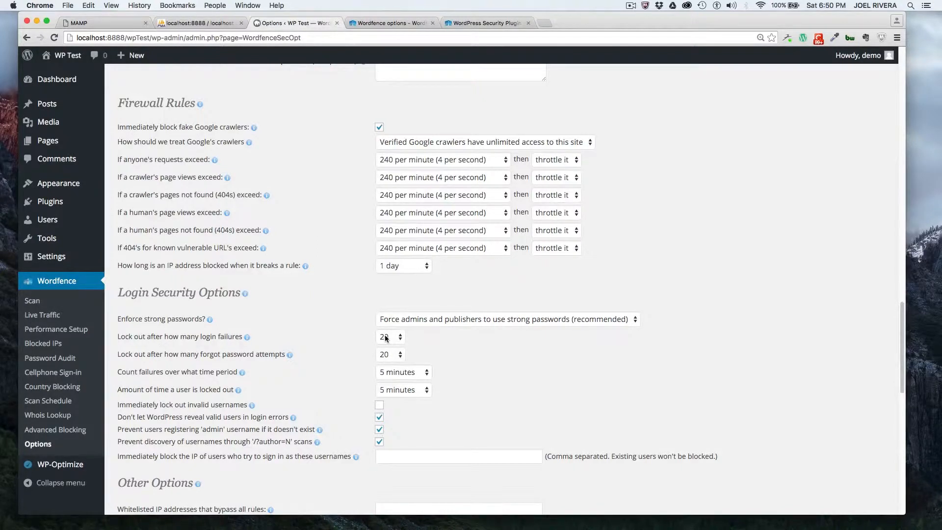
click(385, 338)
click(386, 326)
click(391, 357)
click(392, 345)
- Check the time periods for counting failures, set the user lockout duration to 1 day and enable immediate lockout of invalid usernames
click(401, 371)
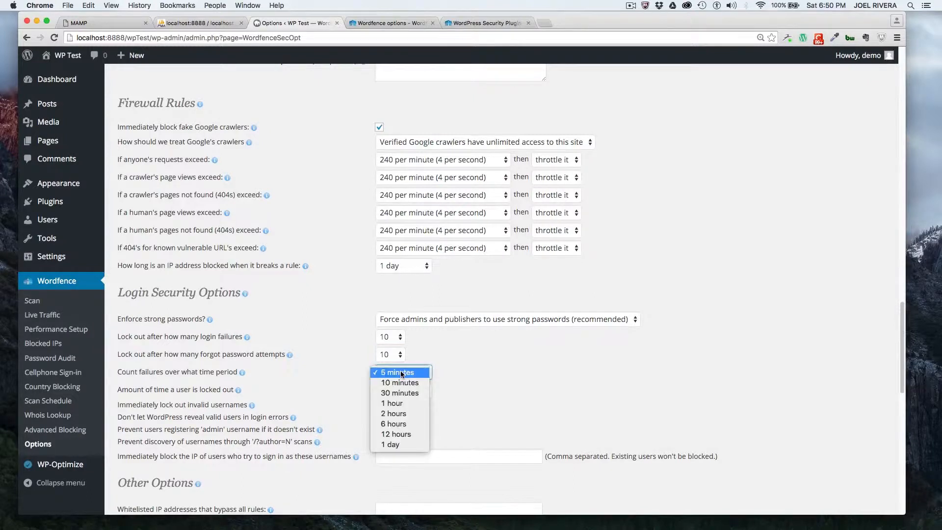
click(511, 398)
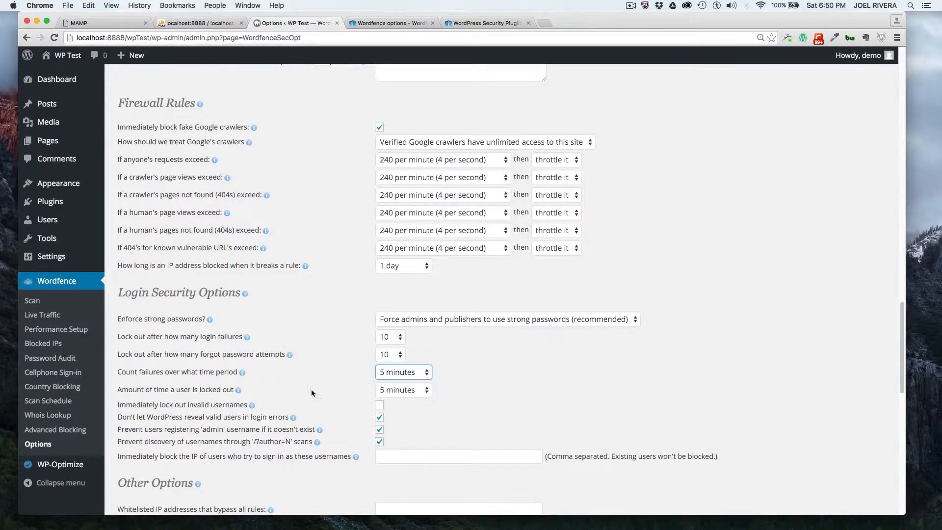
click(407, 390)
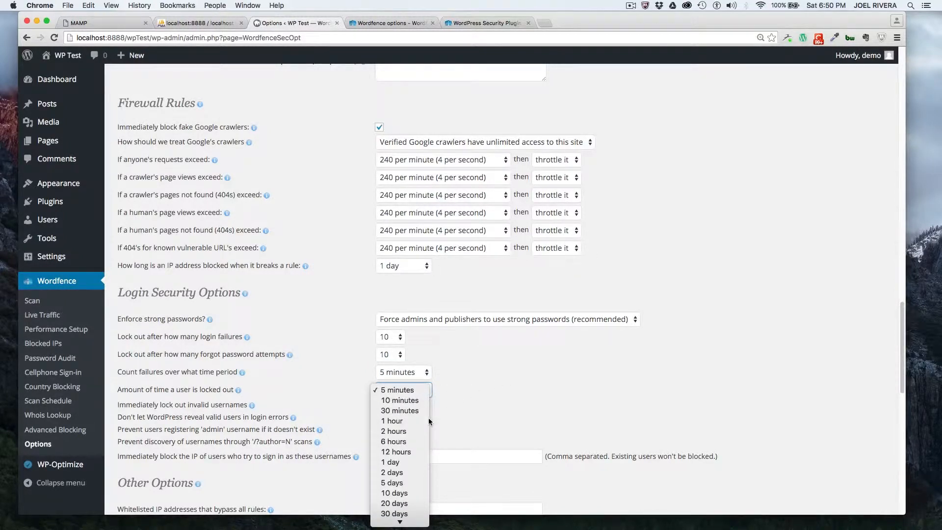
click(403, 461)
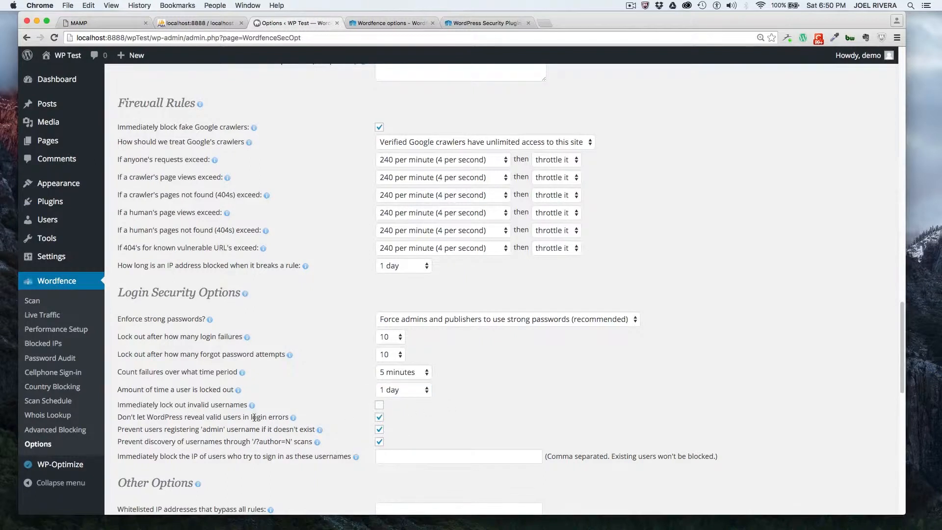
click(379, 405)
- Review the remaining login security settings and the Other Options, including whitelisting, comment filtering, memory and debugging settings
scroll(321, 401, down, 3)
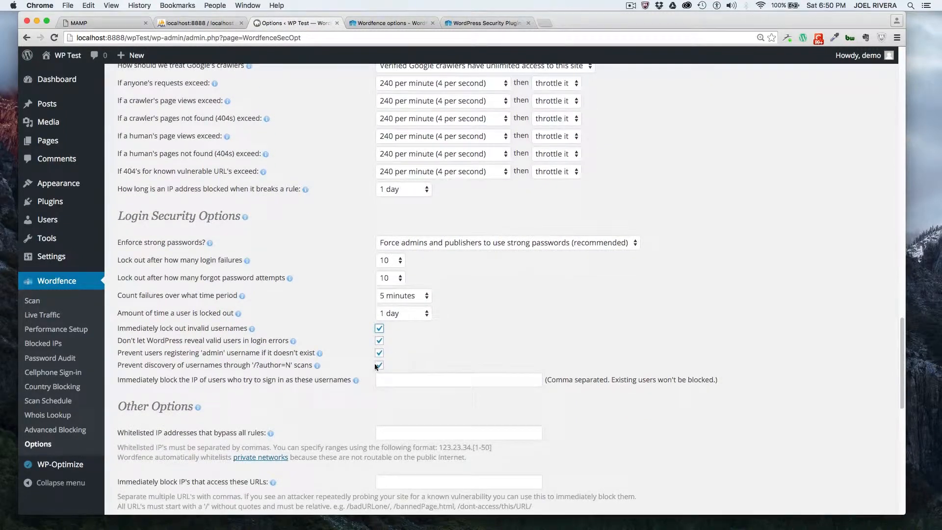
scroll(213, 393, down, 1)
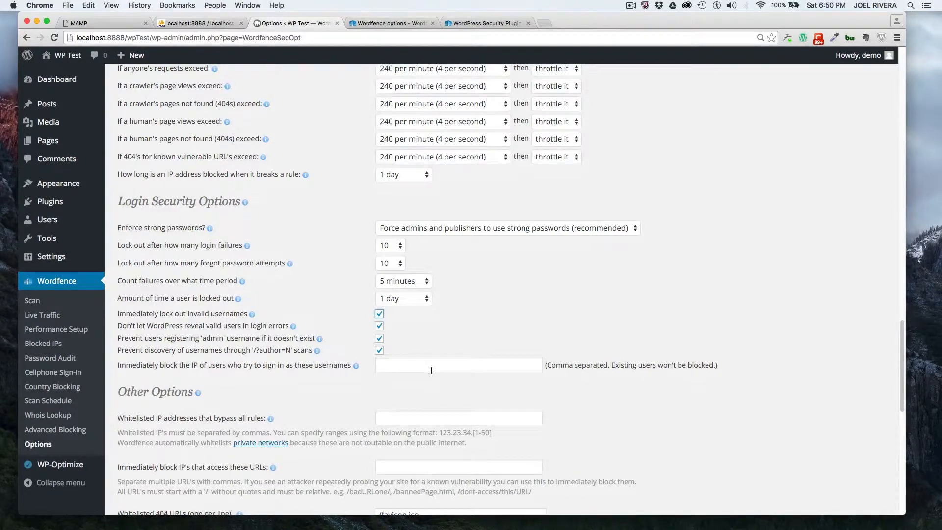
scroll(431, 370, down, 5)
scroll(431, 370, down, 2)
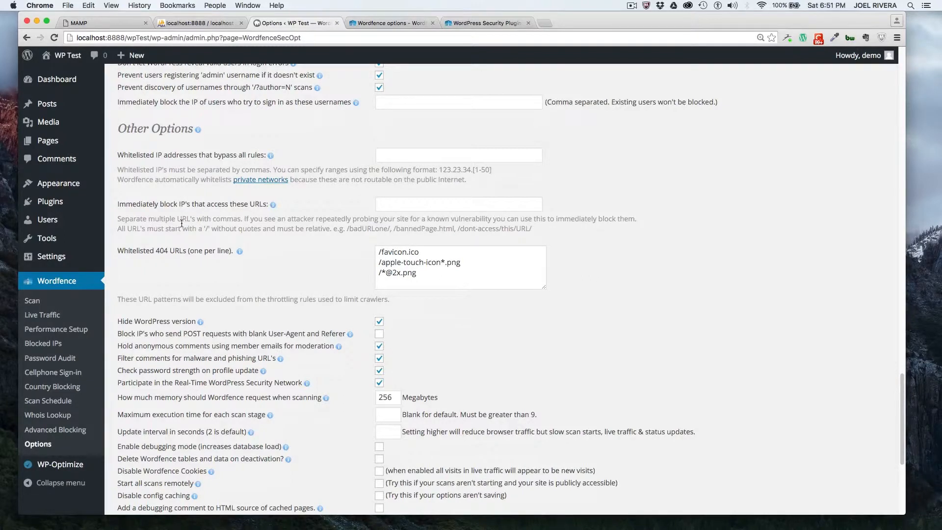
scroll(181, 222, down, 2)
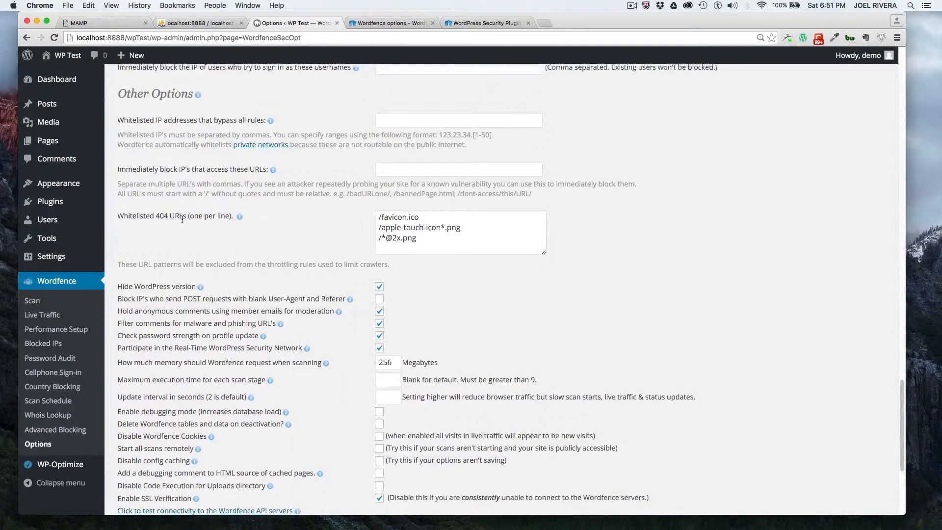
scroll(182, 219, down, 3)
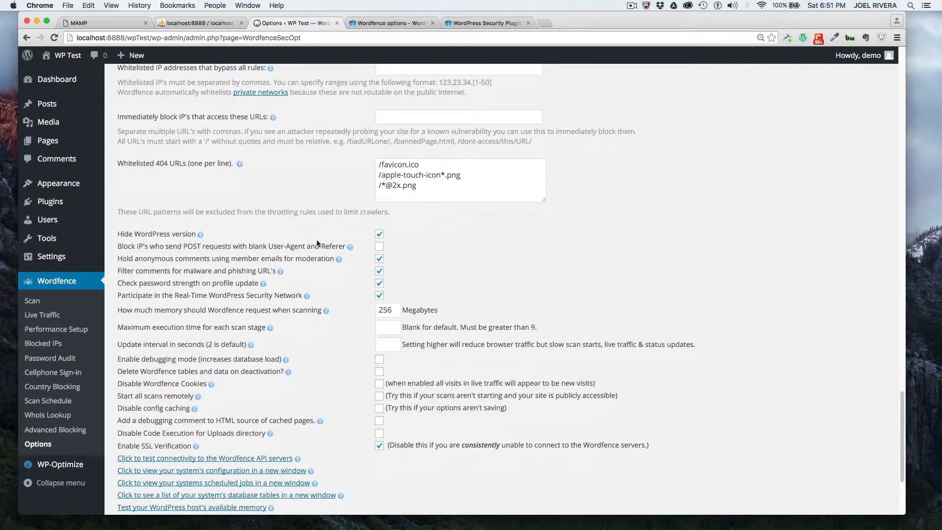
scroll(261, 270, down, 1)
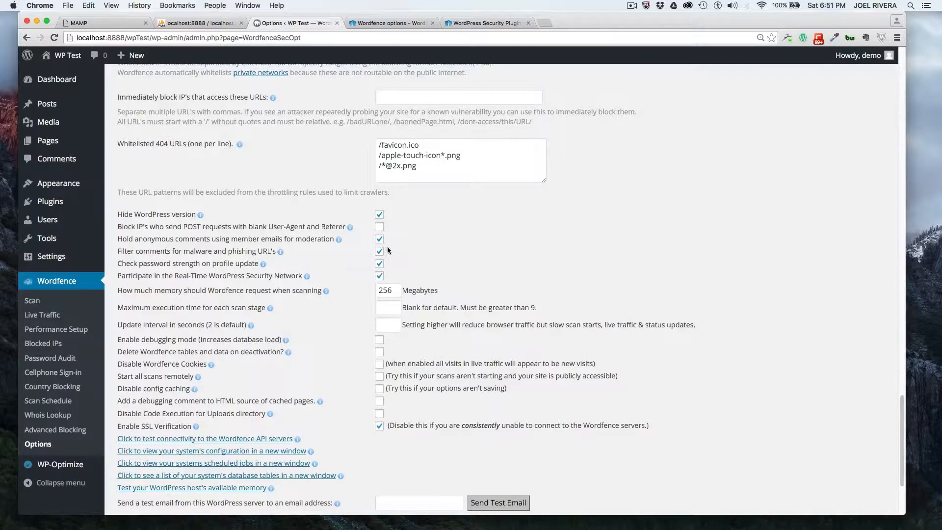
scroll(472, 293, down, 1)
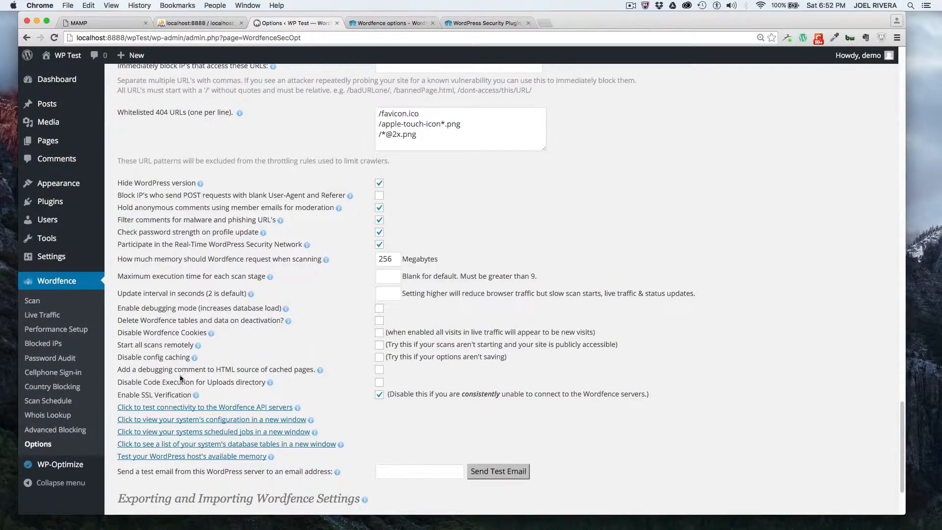
scroll(262, 387, down, 3)
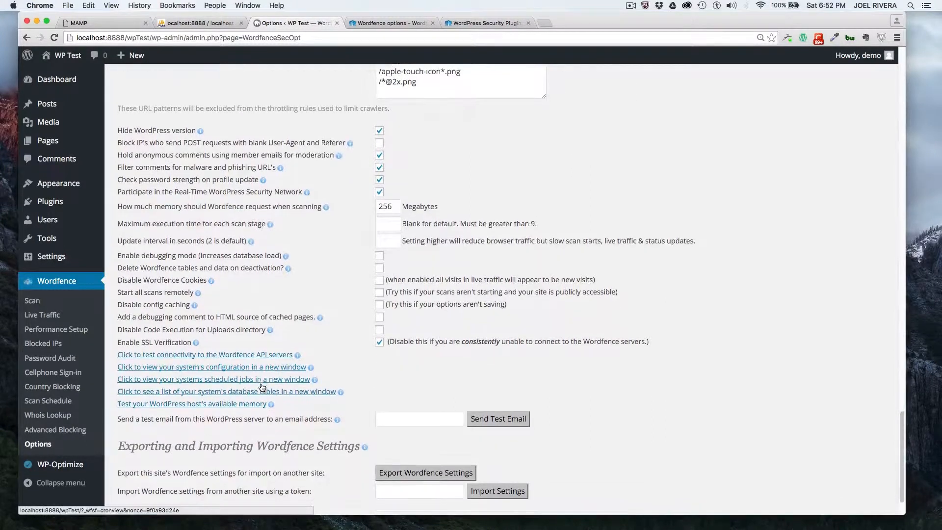
- Save the changed Wordfence options and reload the page
scroll(262, 387, down, 3)
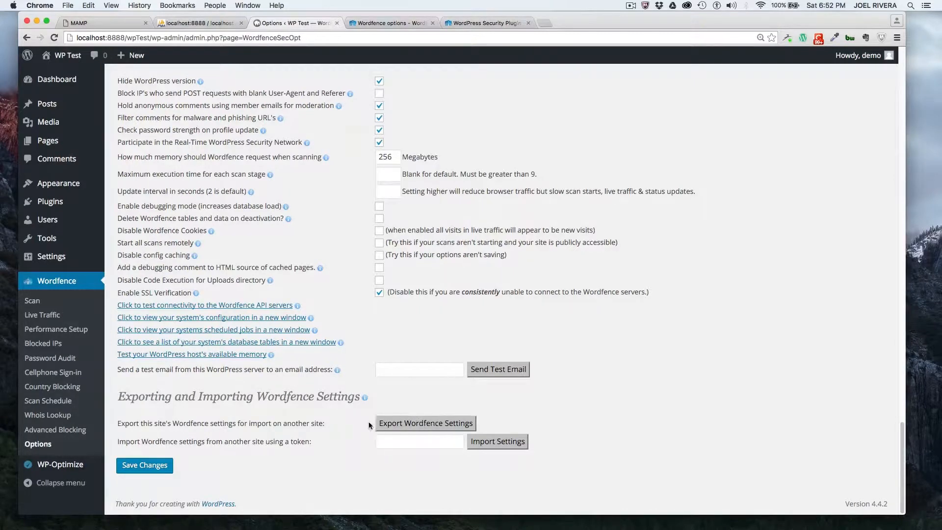
click(150, 472)
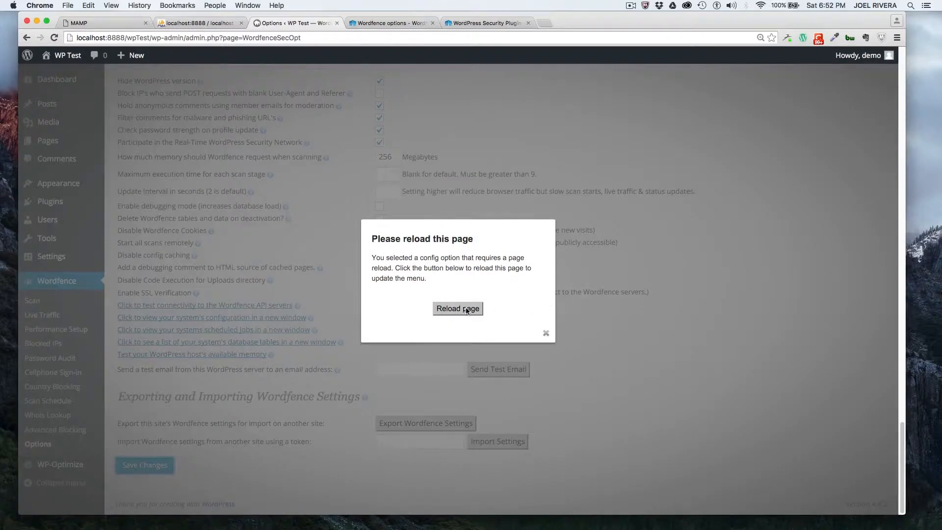
click(467, 310)
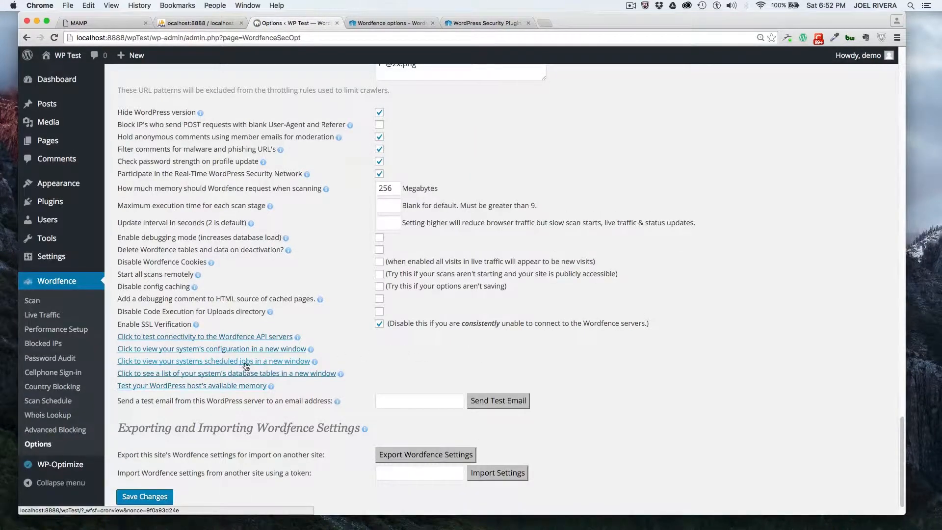
- Review the Wordfence Scan page with its new and ignored issues, and open the Live Traffic page
click(32, 300)
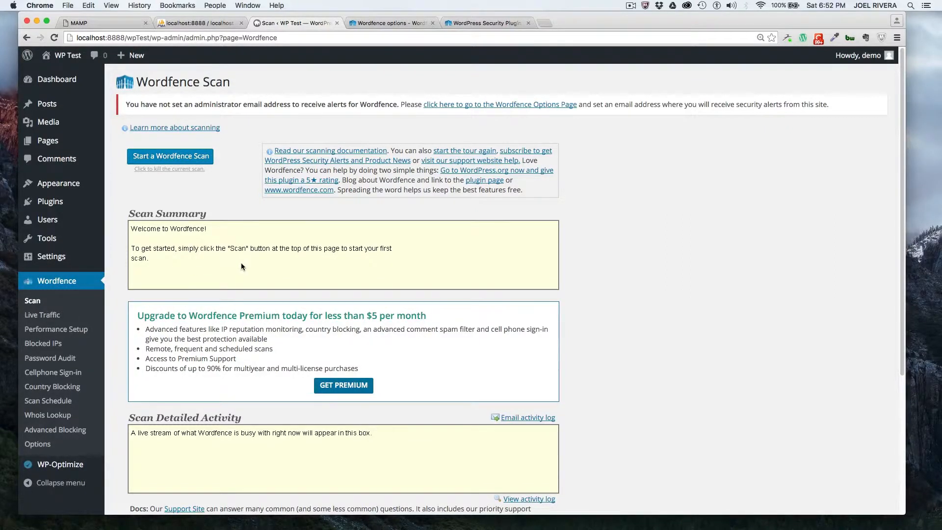
scroll(450, 276, down, 5)
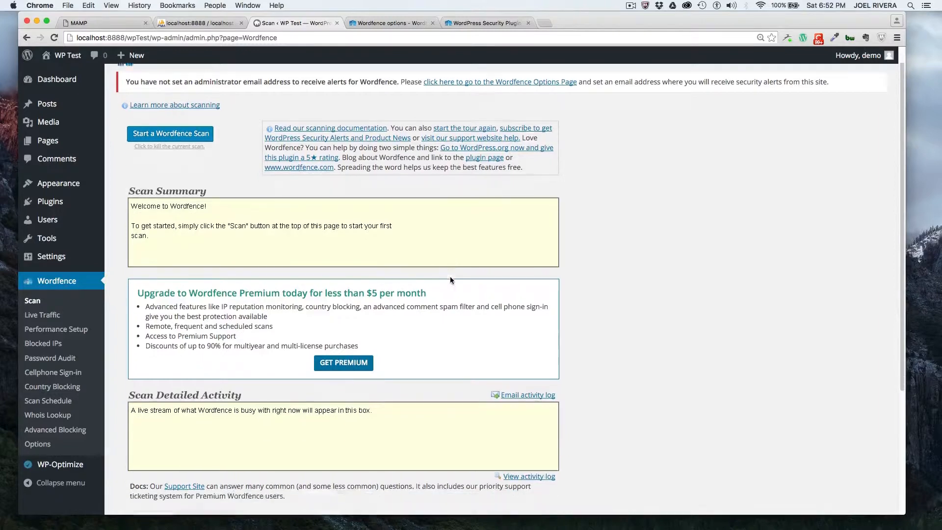
scroll(197, 311, down, 1)
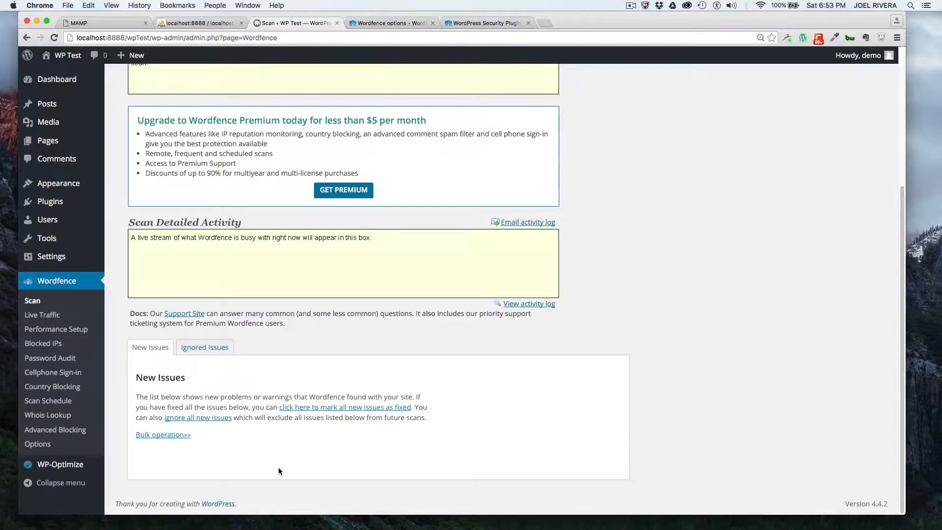
click(204, 349)
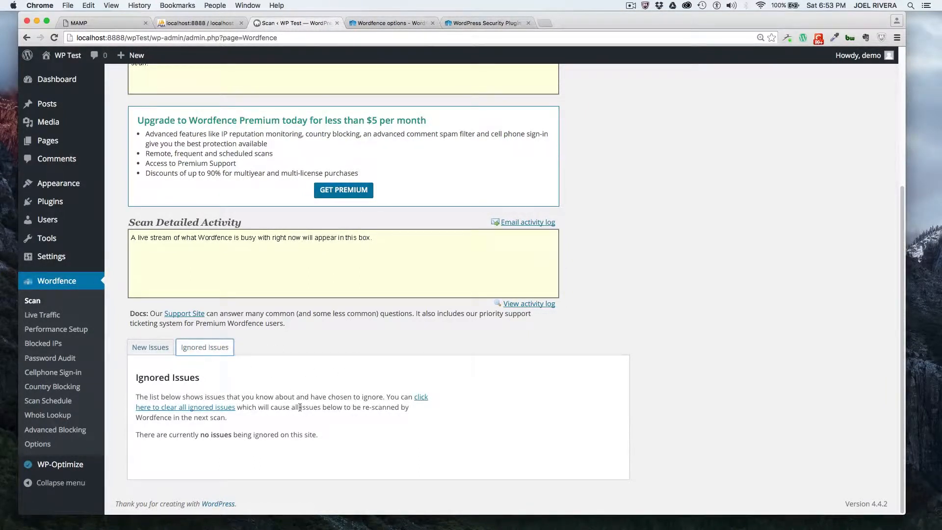
click(63, 316)
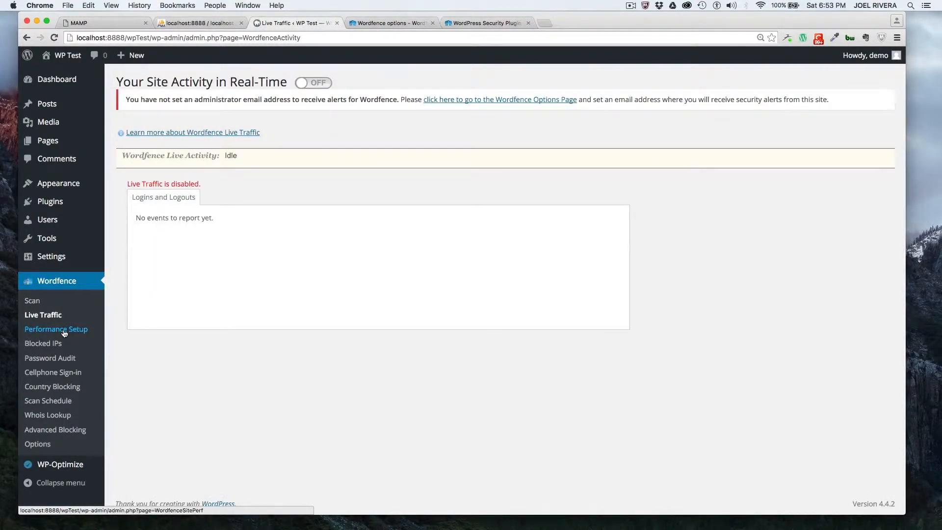
- Select the Wordfence Falcon Engine as the caching type in Performance Setup and review the cache options
click(63, 331)
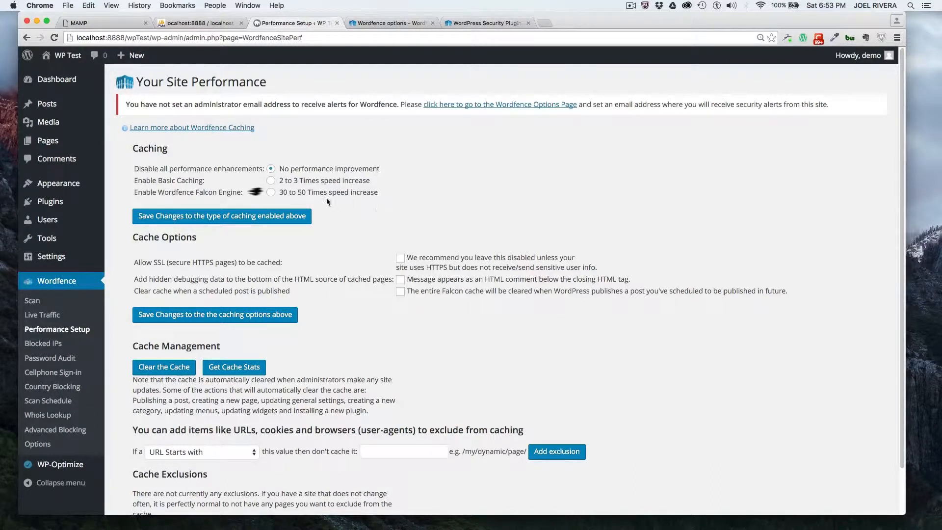
click(272, 192)
scroll(343, 230, down, 2)
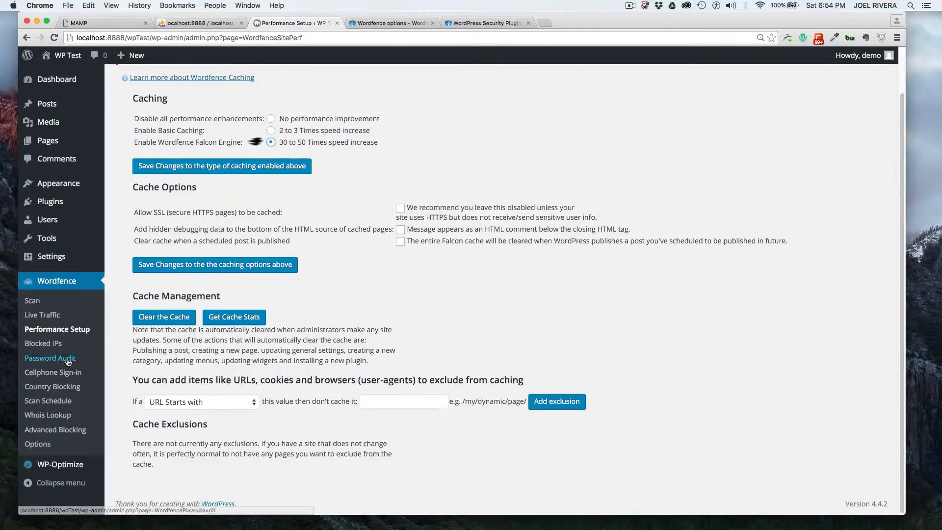
- Open the overview of Wordfence's blocked IPs
click(52, 344)
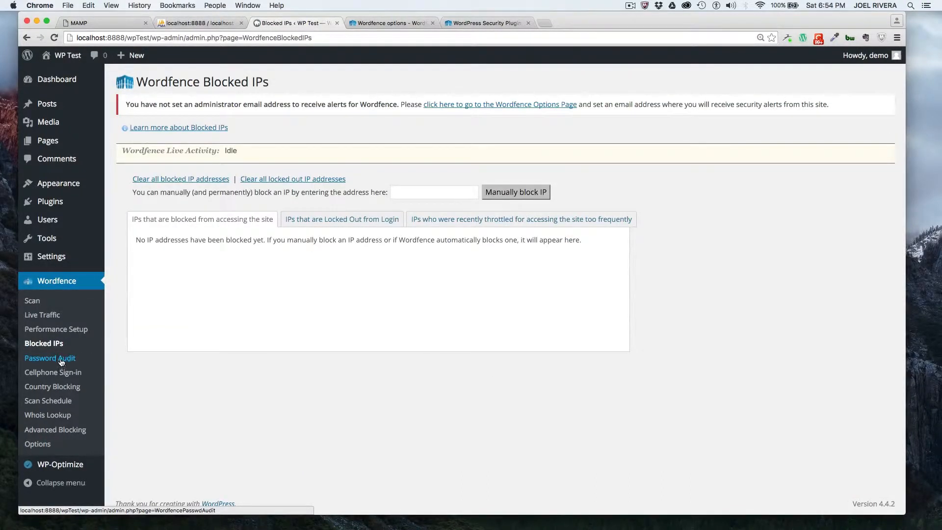
- Review Wordfence's Password Audit page and open the Cellphone Sign-in page
click(61, 362)
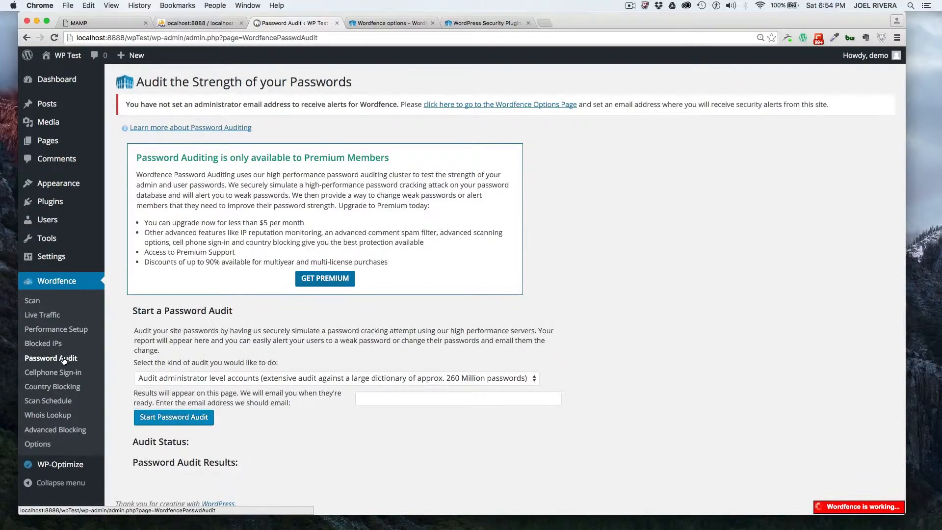
scroll(290, 379, down, 2)
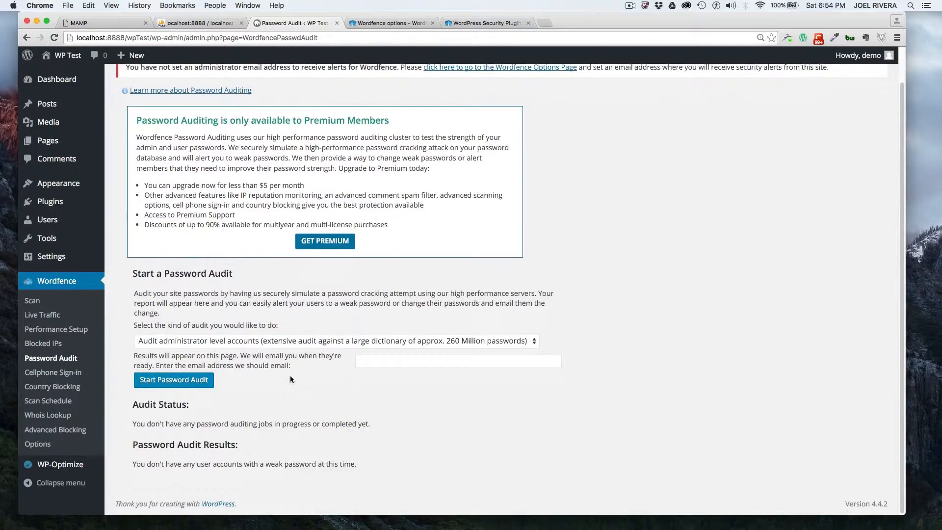
click(71, 375)
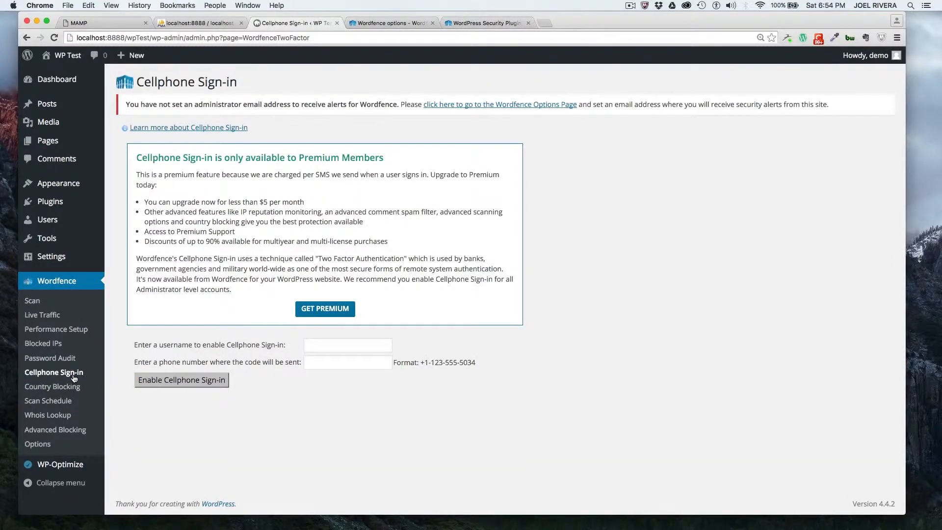
- View Wordfence's Country Blocking page and examine the weekly timetable on the Scan Schedule page
click(69, 388)
click(62, 402)
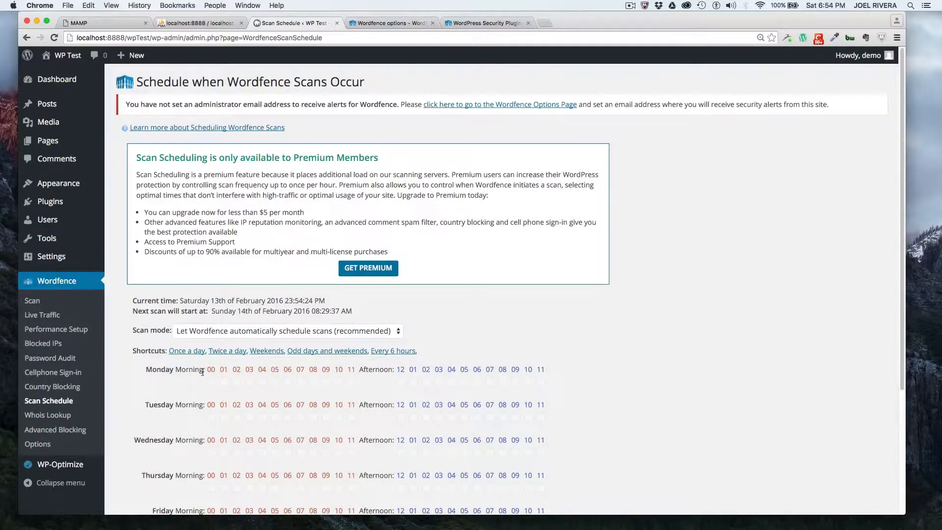
scroll(203, 371, down, 3)
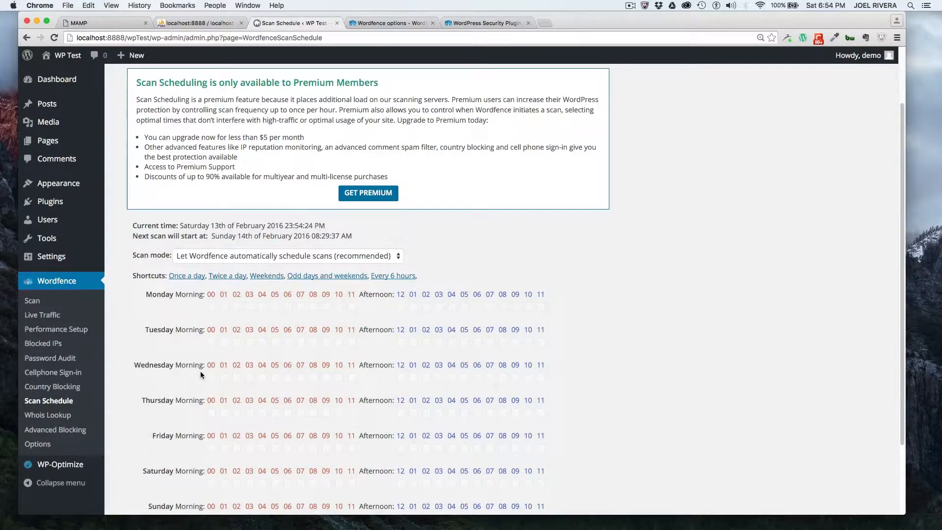
- View Wordfence's Whois Lookup page and the Advanced Blocking form
click(39, 418)
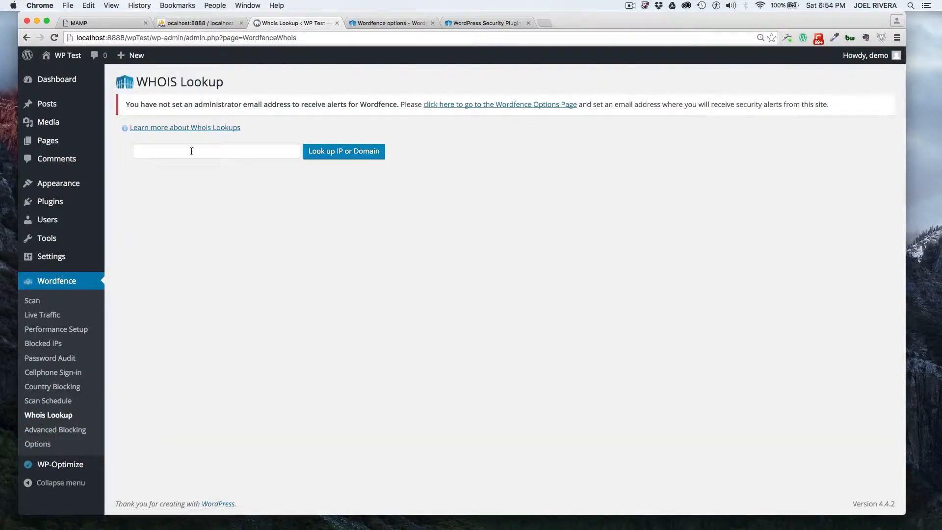
click(57, 430)
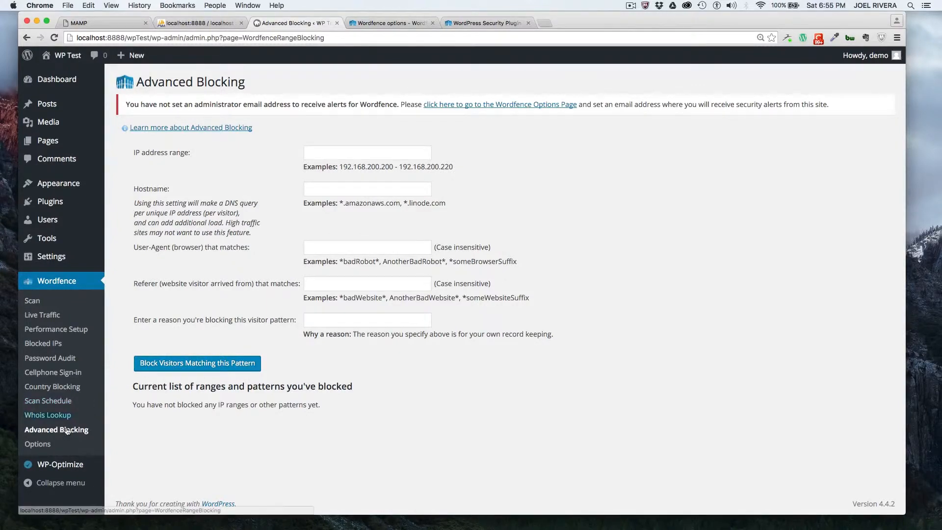
- Open the Wordfence Options page and look over its basic options and alert settings
click(48, 443)
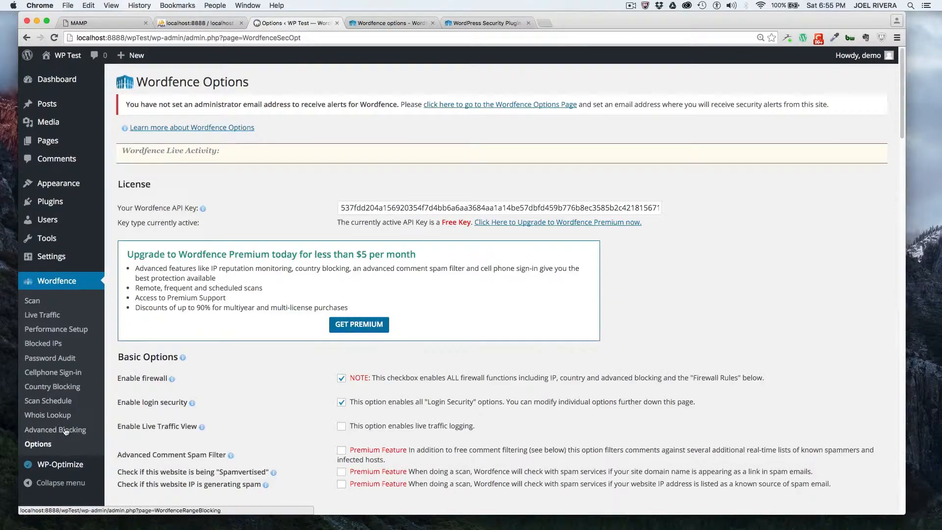
scroll(167, 335, down, 10)
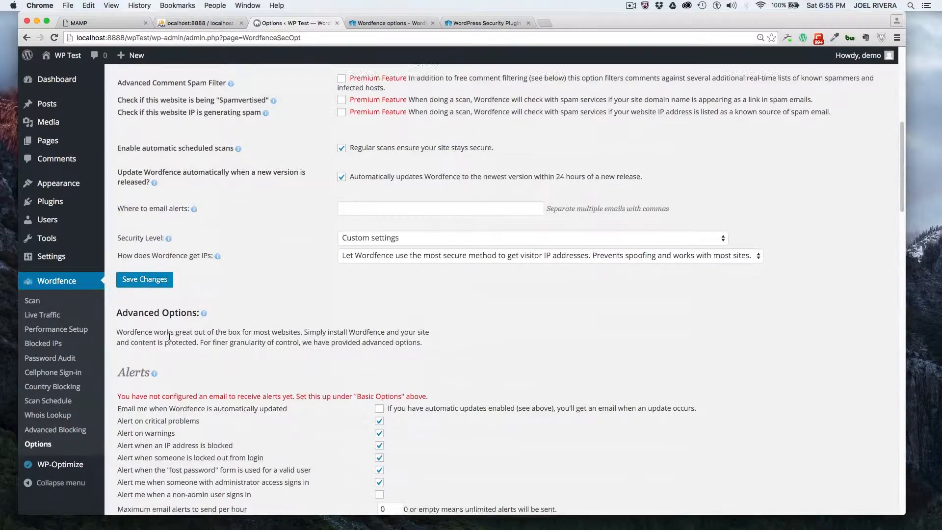
scroll(169, 337, up, 8)
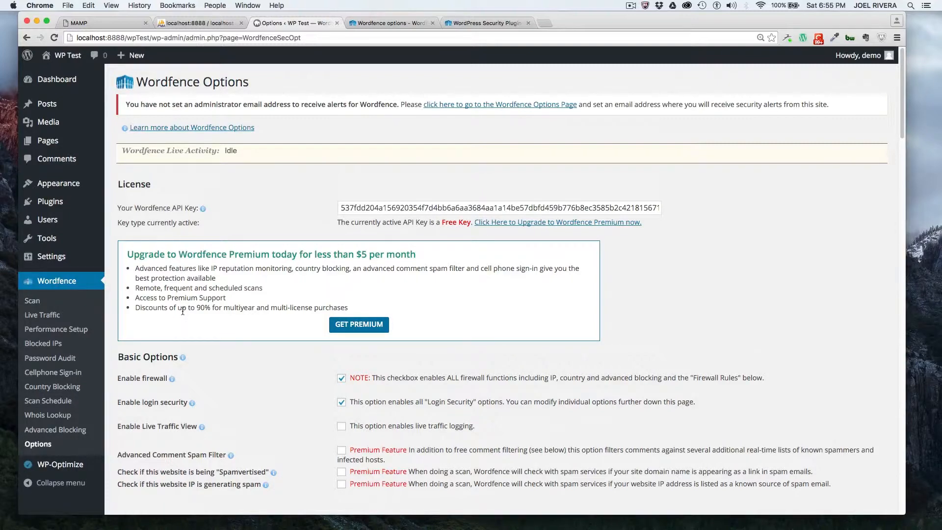
- Examine the Wordfence website's home page for its attack map, feature categories and pricing section, and return to the Wordfence Options page in WordPress
click(469, 22)
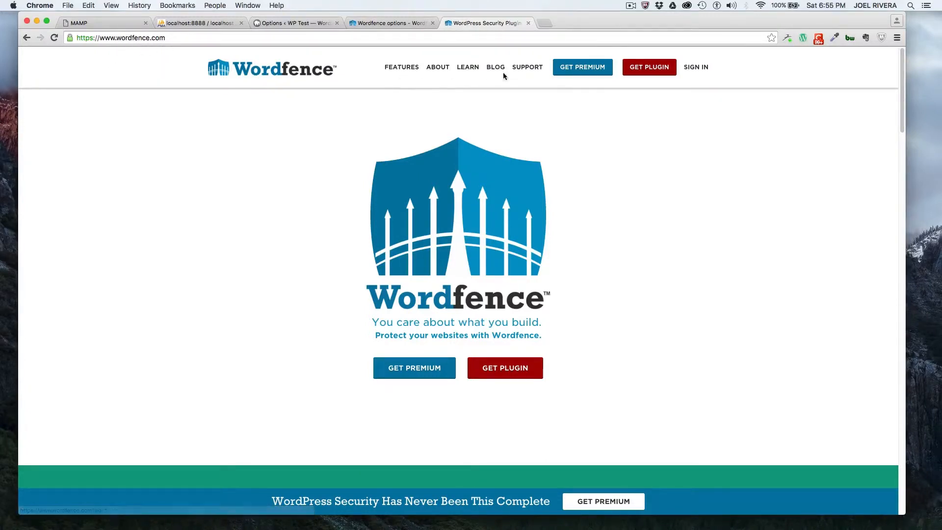
scroll(388, 158, down, 6)
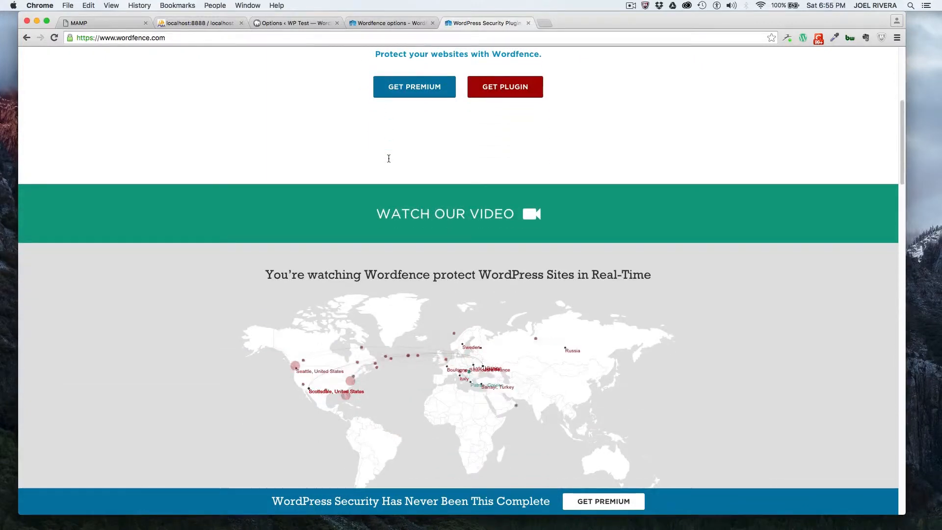
scroll(385, 158, down, 3)
scroll(384, 161, down, 3)
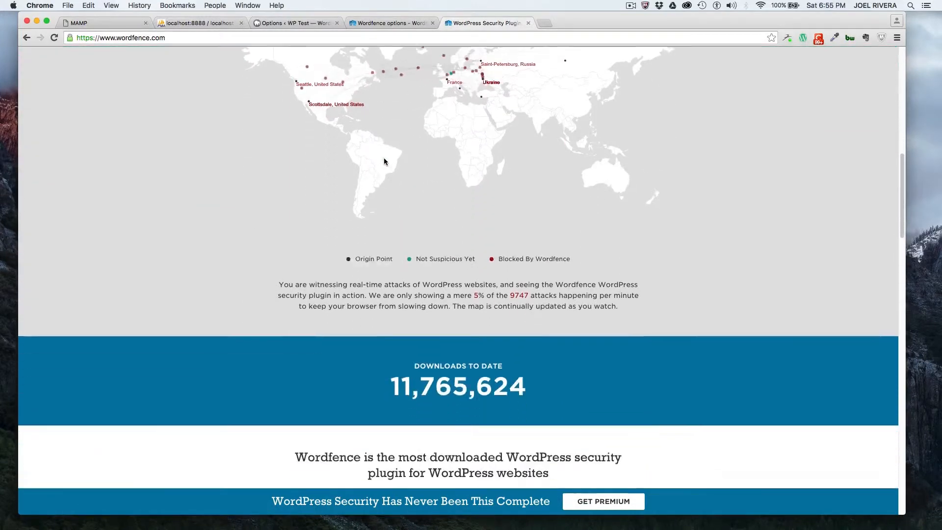
scroll(384, 159, down, 2)
scroll(384, 158, down, 10)
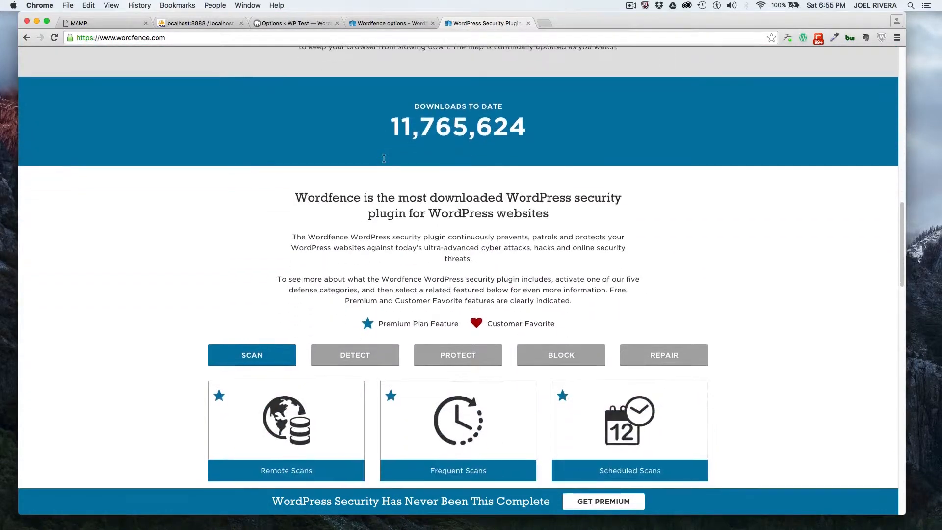
scroll(384, 162, down, 5)
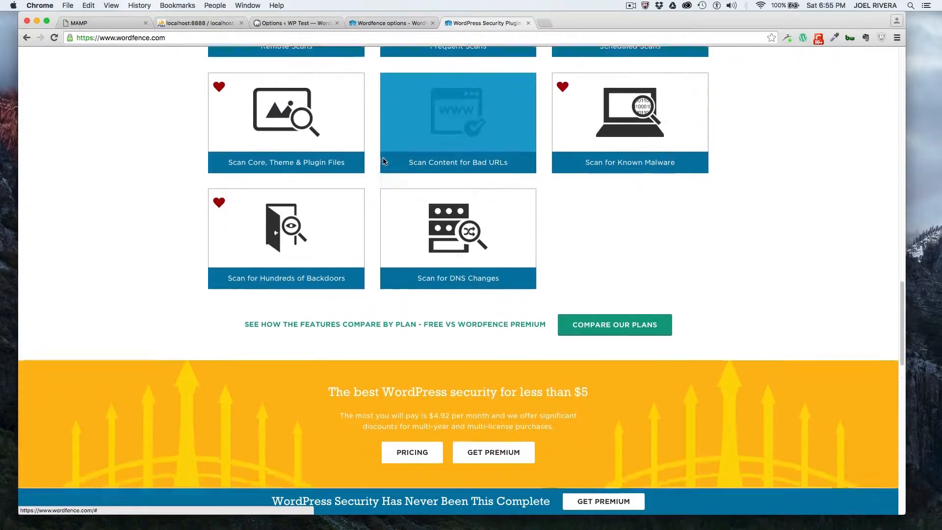
scroll(384, 161, down, 2)
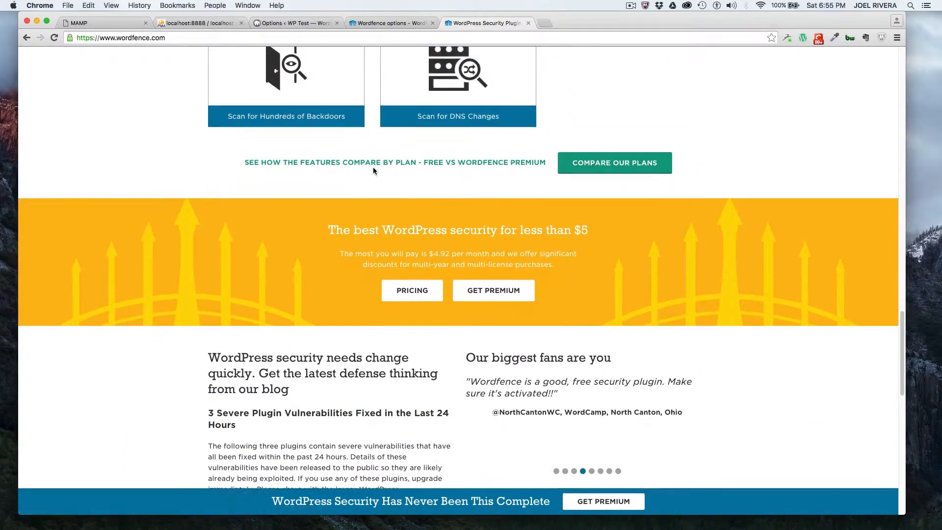
scroll(373, 168, down, 4)
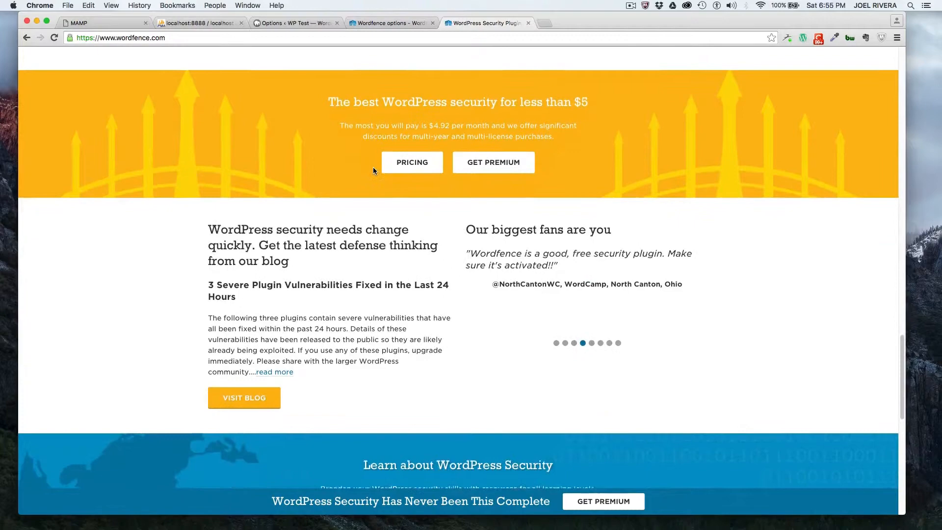
scroll(373, 169, down, 2)
scroll(372, 168, up, 15)
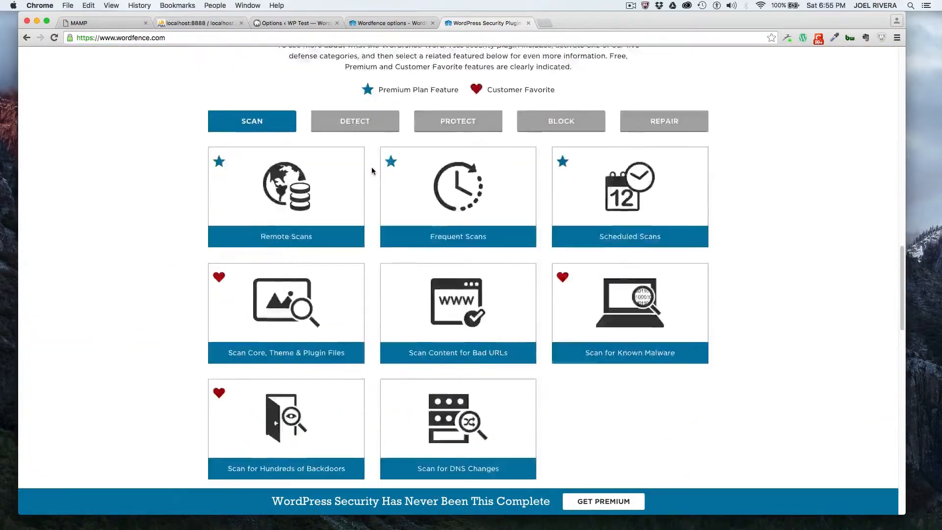
scroll(372, 170, up, 10)
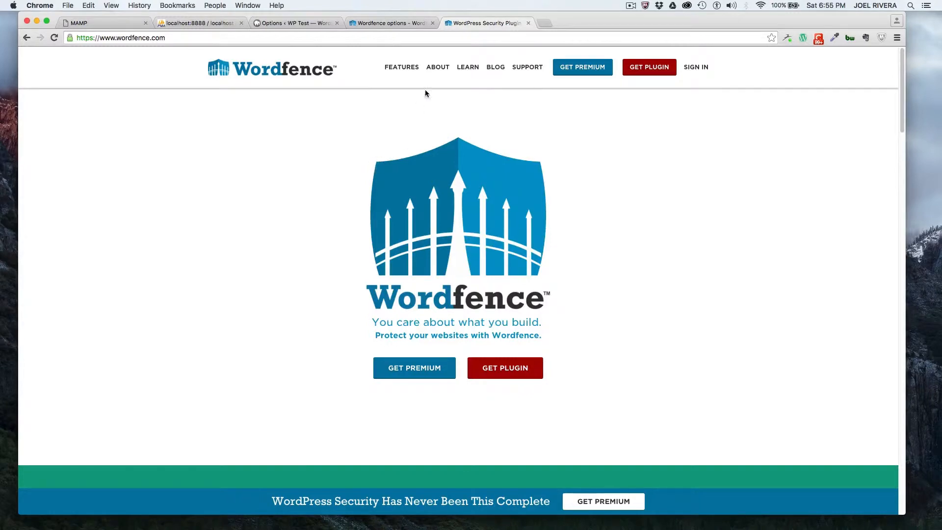
click(293, 23)
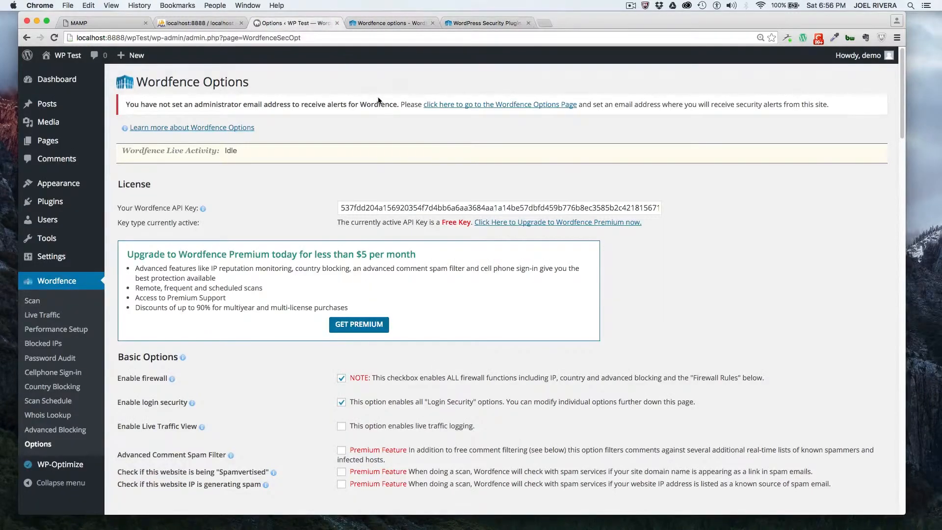